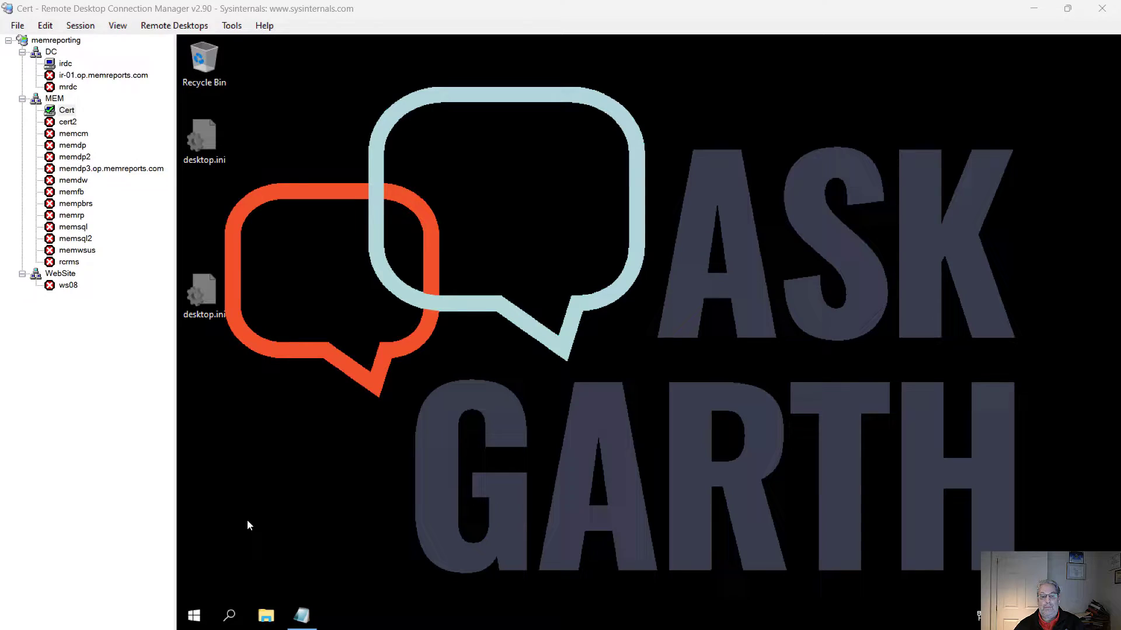
- Launch Certification Authority, expand op-CERT-CA, and choose Manage on Certificate Templates to open the templates console
click(194, 620)
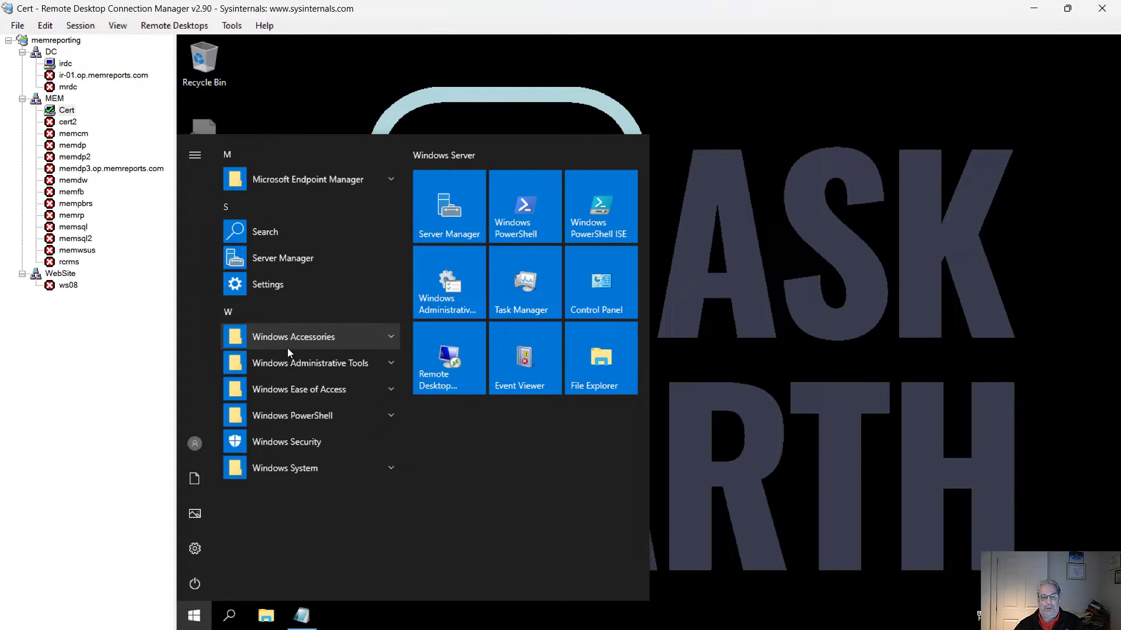
click(302, 362)
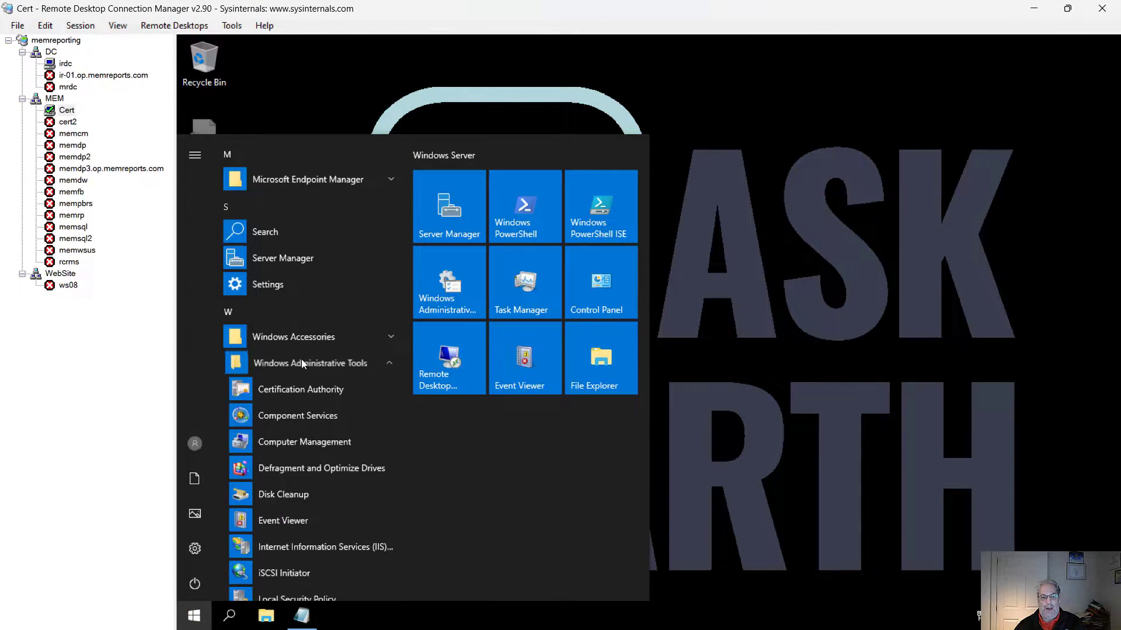
click(320, 390)
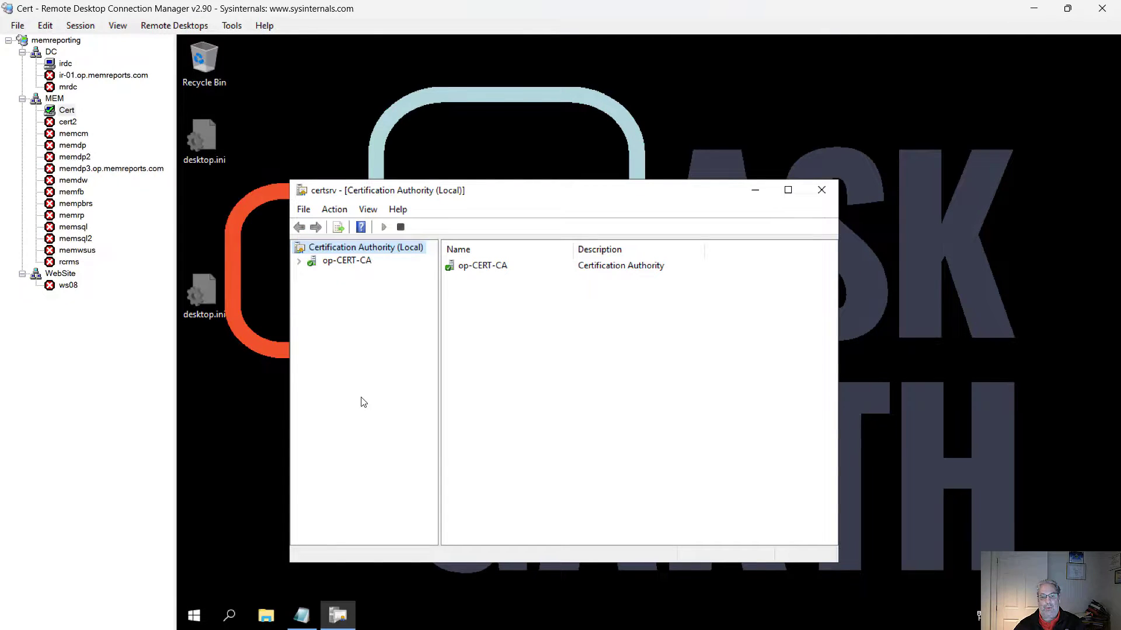
click(299, 262)
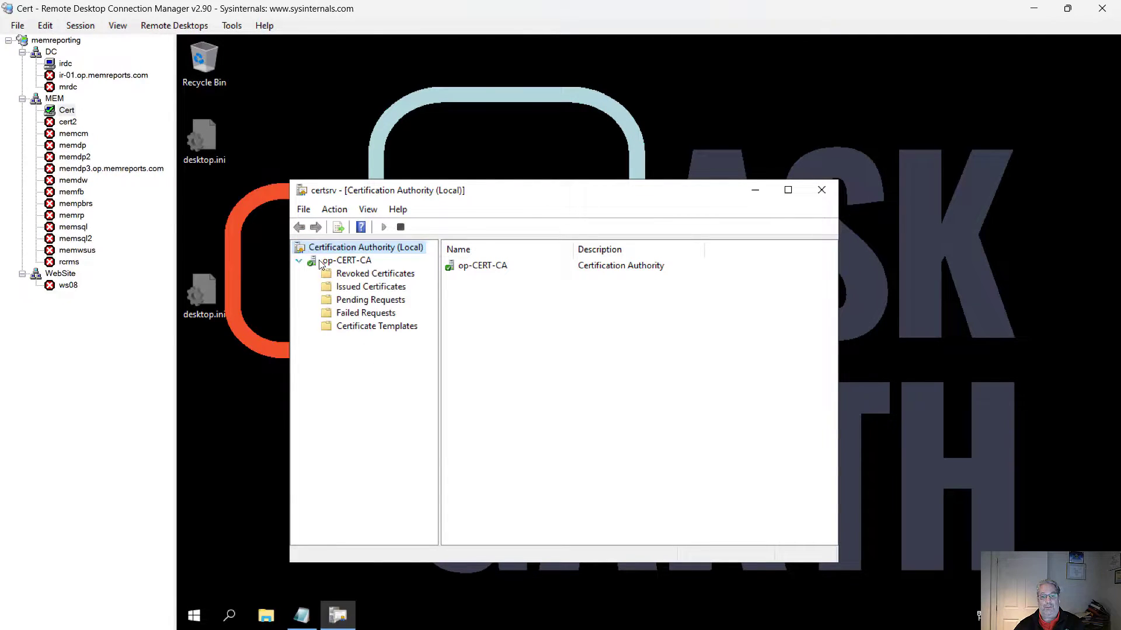
click(349, 326)
right_click(351, 327)
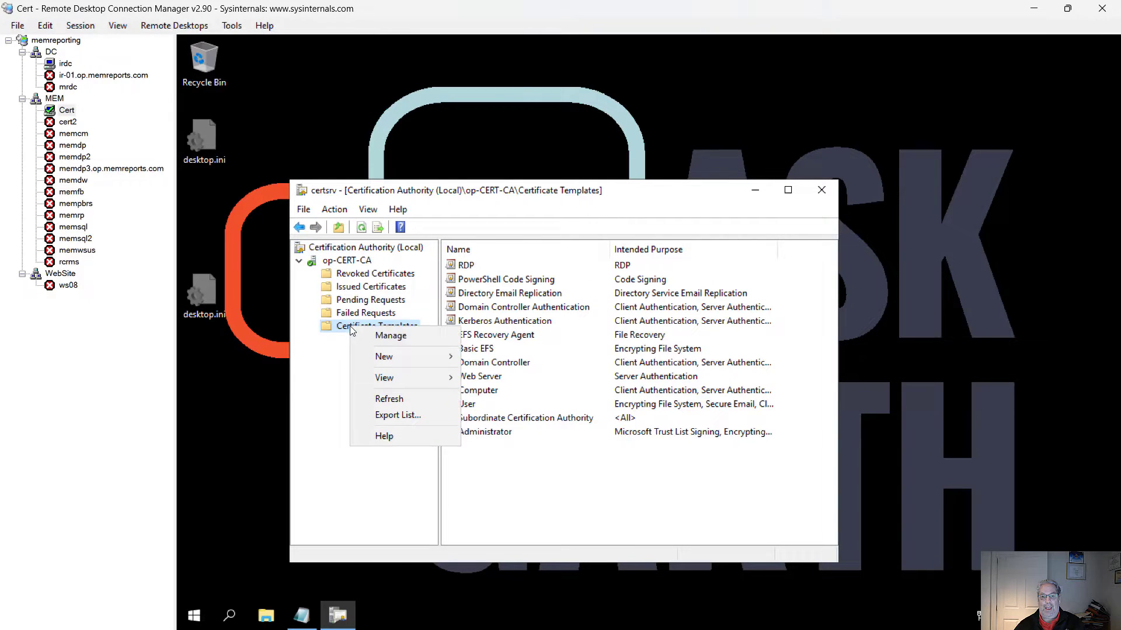
click(381, 336)
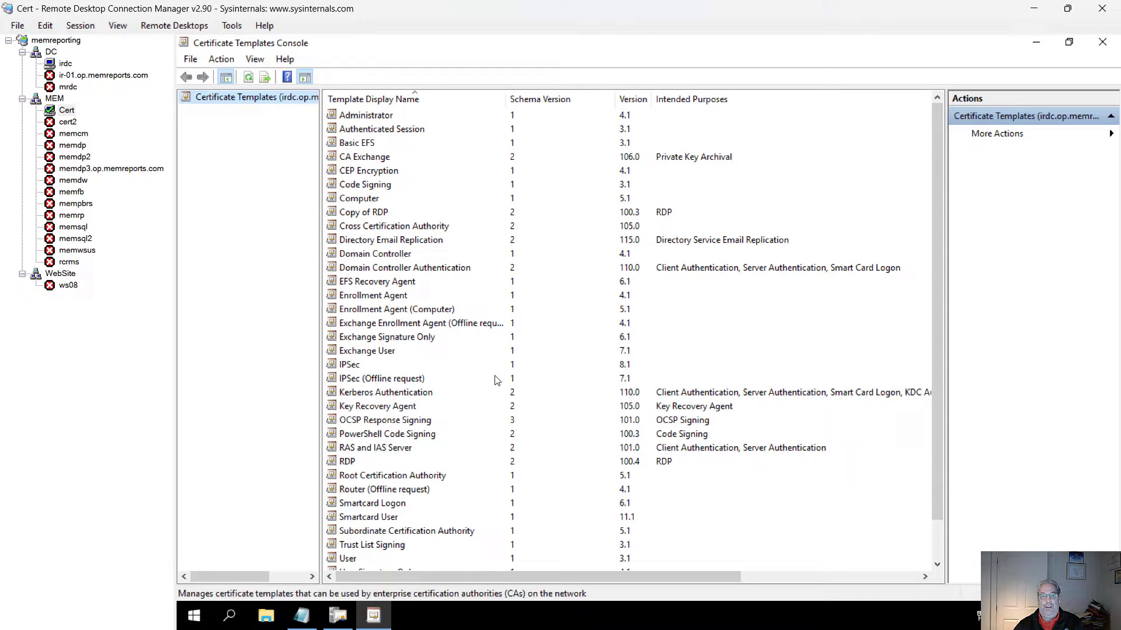
- Duplicate the Computer template and set its display name to RemoteDesktopCert
right_click(360, 199)
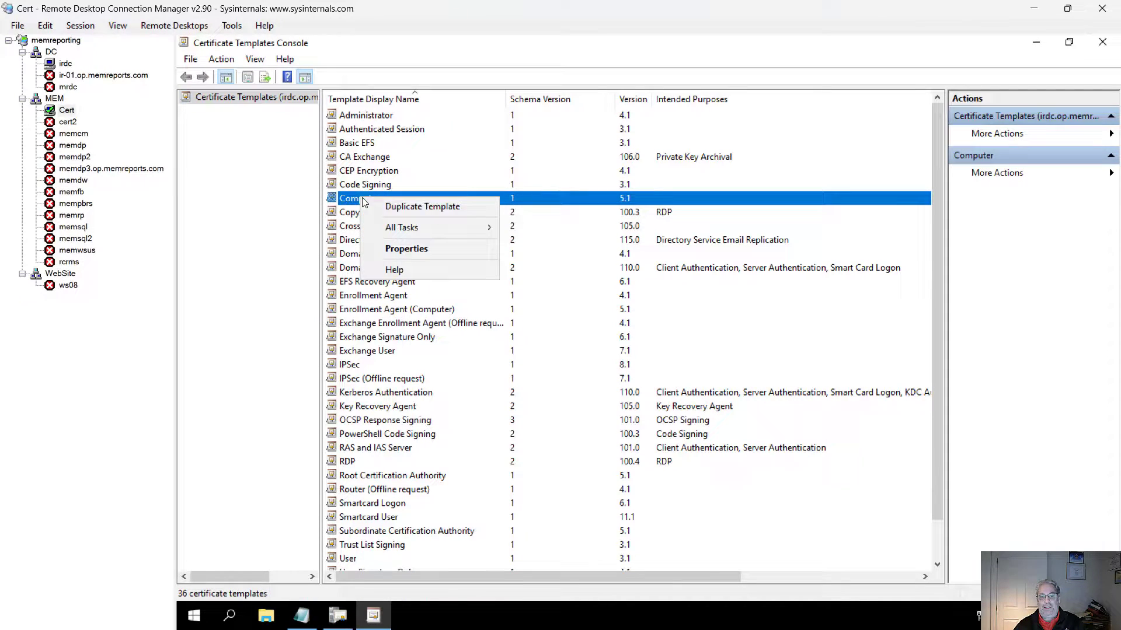
click(395, 206)
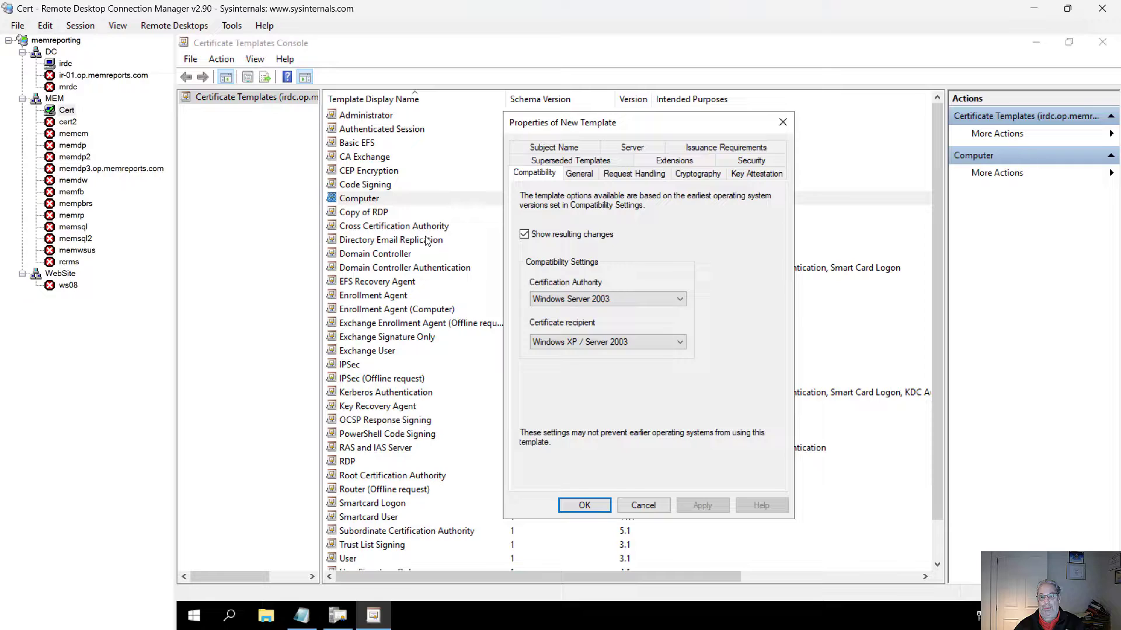
click(578, 174)
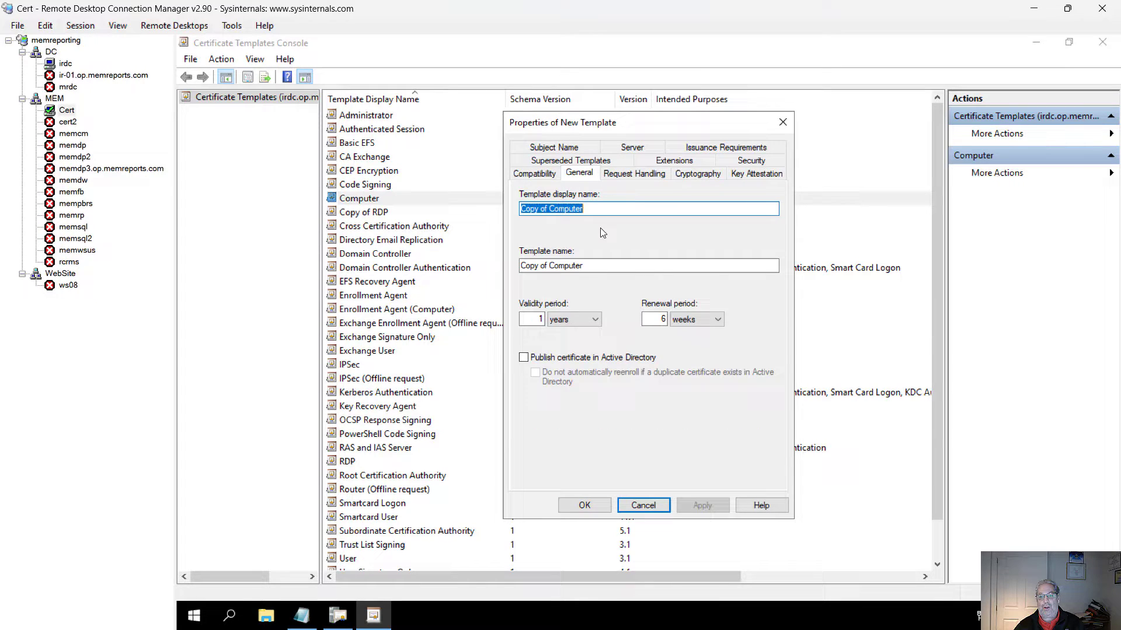
text(Report)
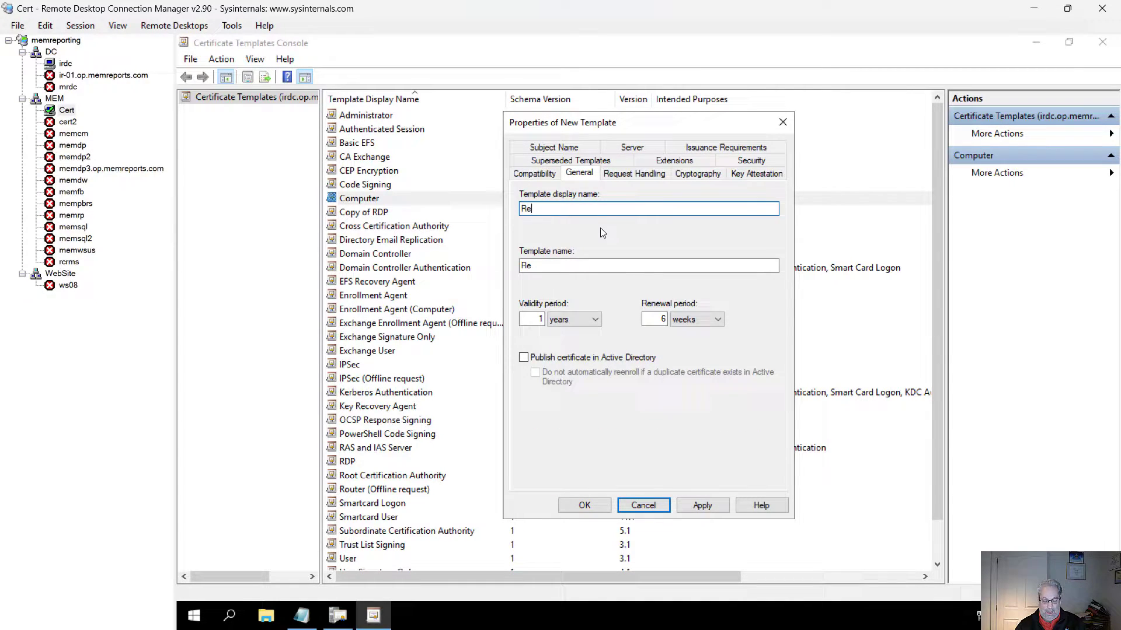
key(BackSpace)
key(BackSpace)
key(BackSpace)
key(BackSpace)
key(BackSpace)
key(BackSpace)
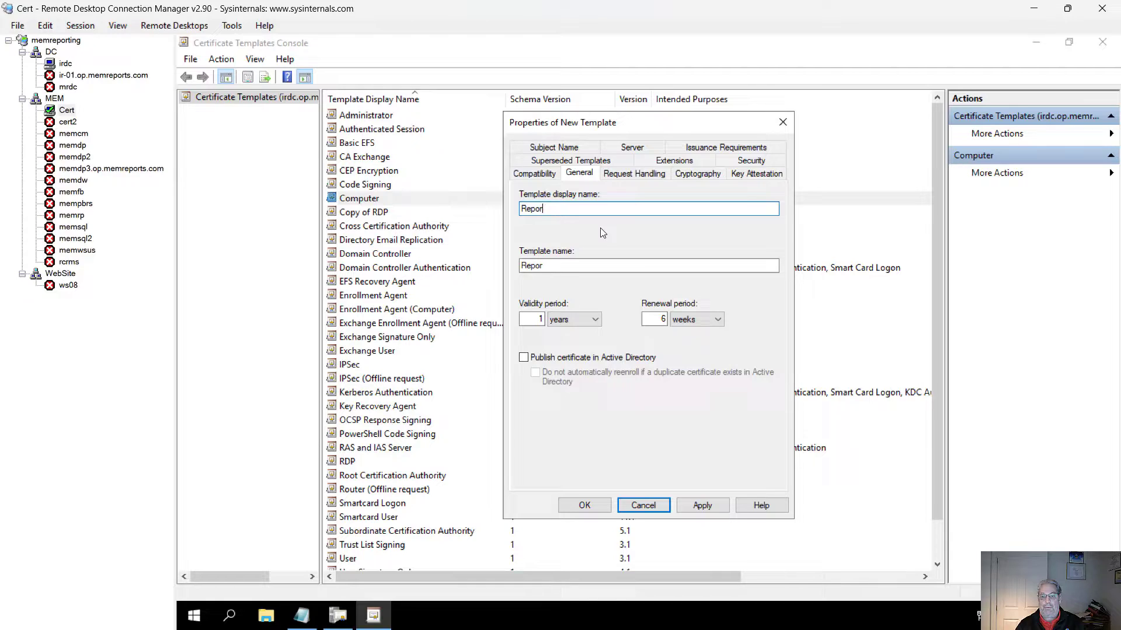
text(Re)
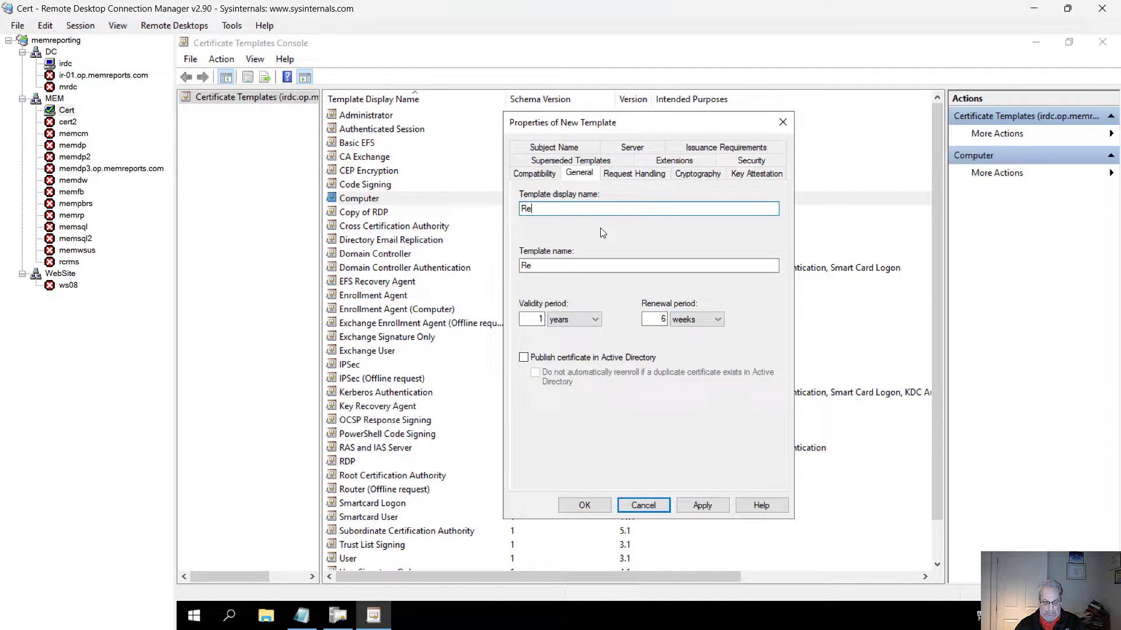
text(moteDesktop)
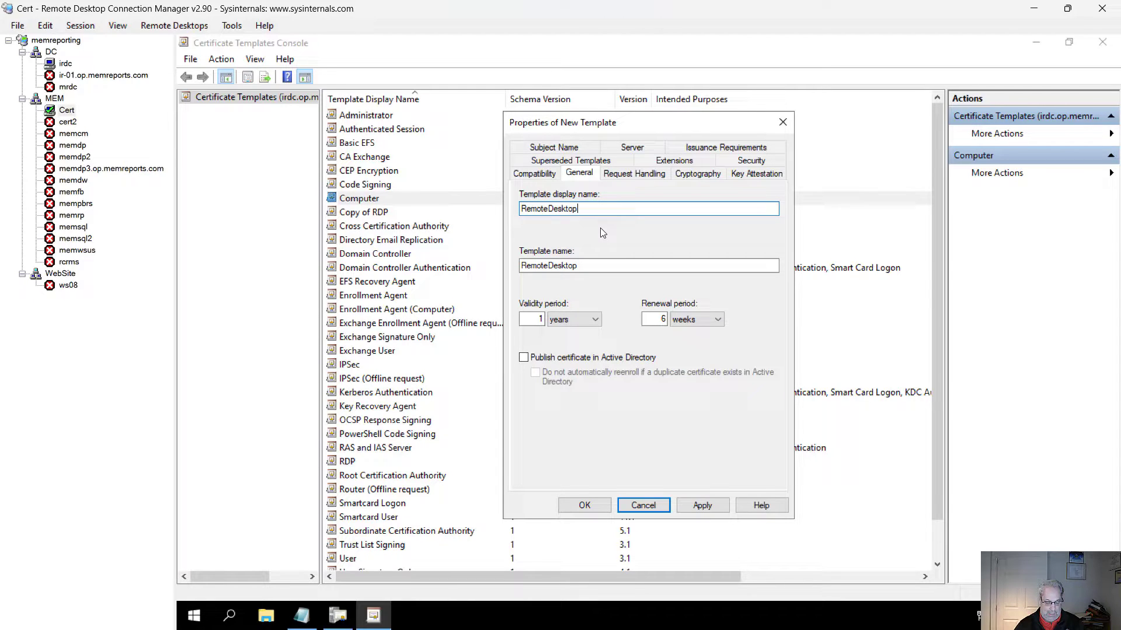
text(Cert)
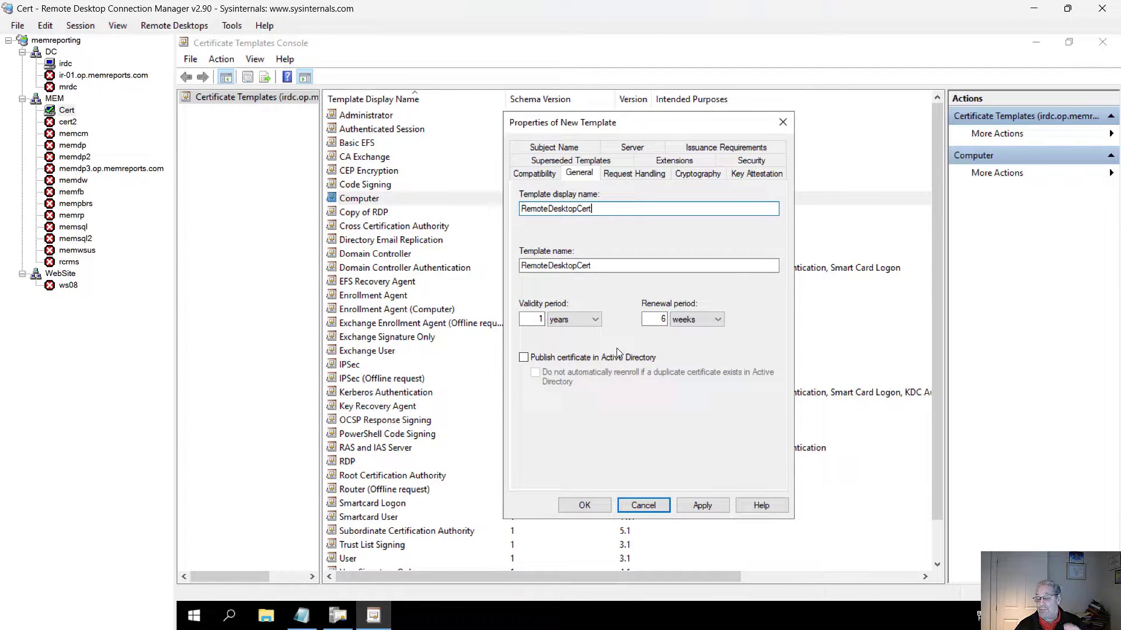
- Under Extensions > Application Policies, add a new application policy named RemoteDesktop
click(669, 162)
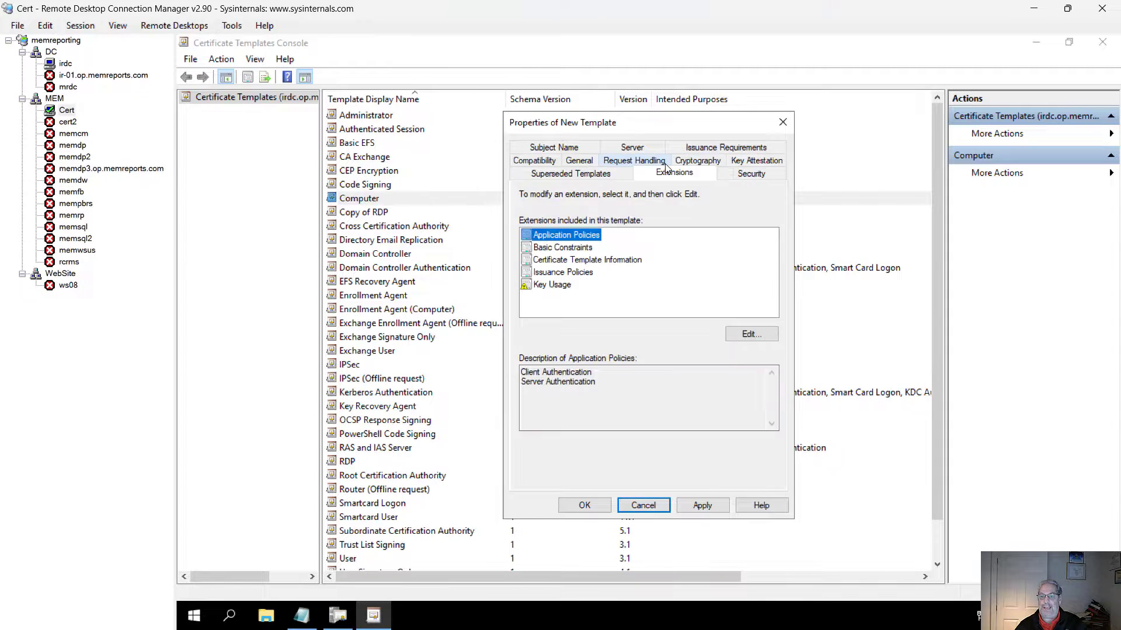
click(750, 336)
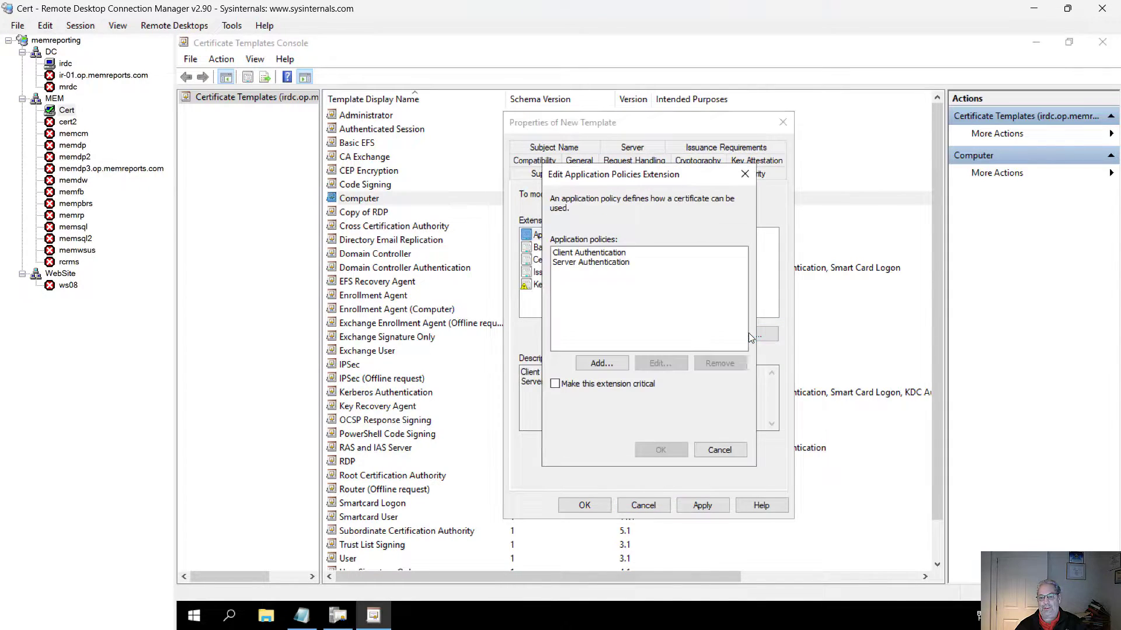
click(602, 364)
click(765, 410)
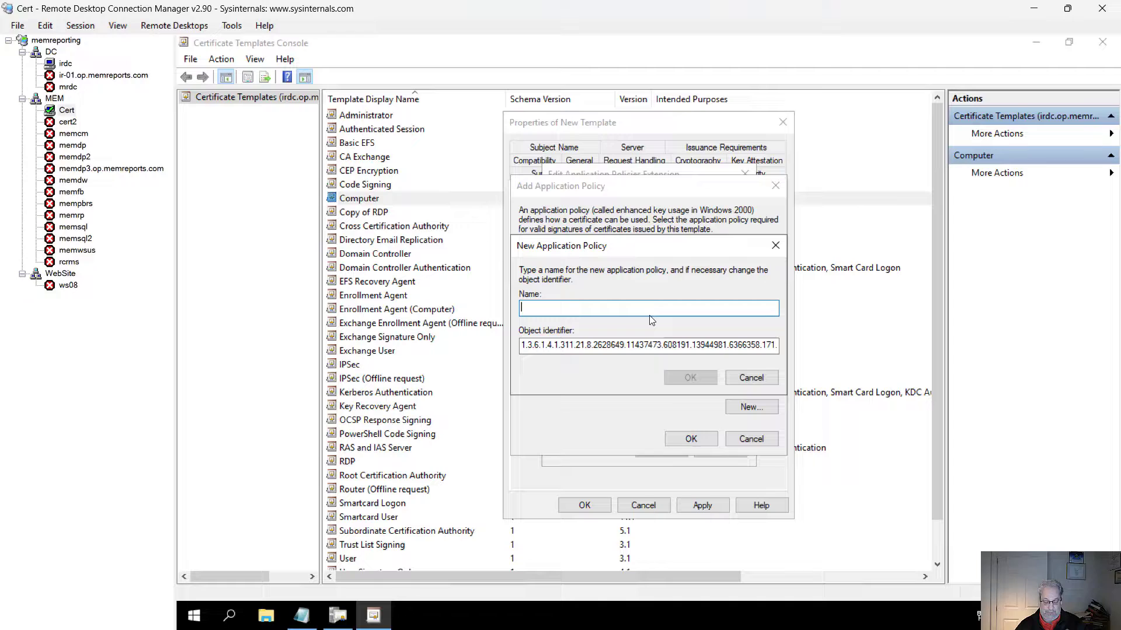
text(Rem)
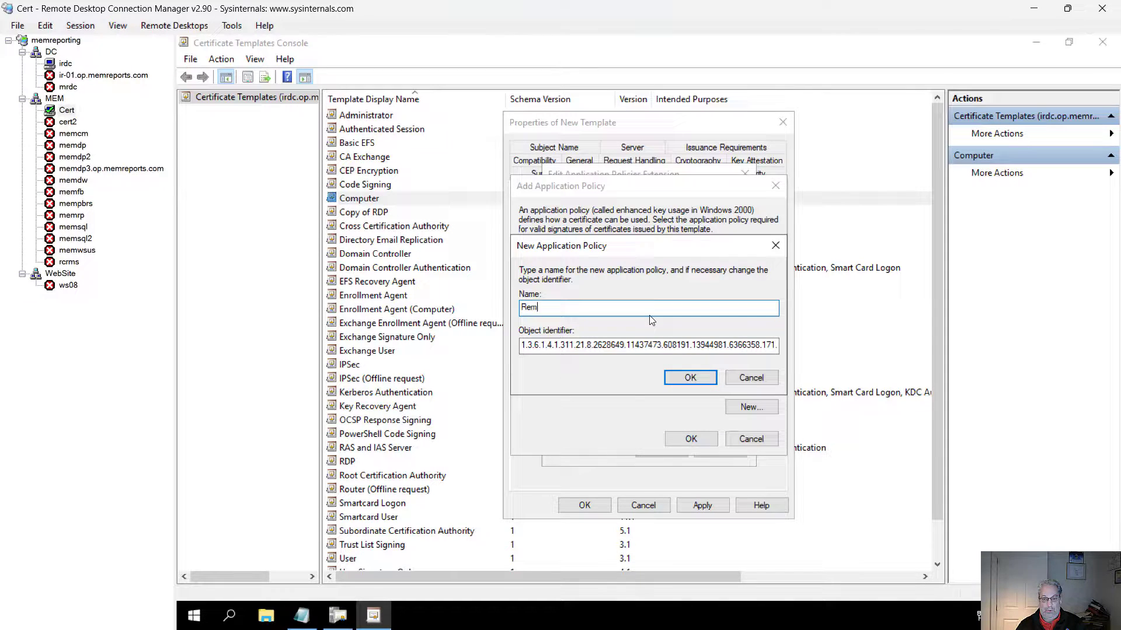
text(oteDesktop)
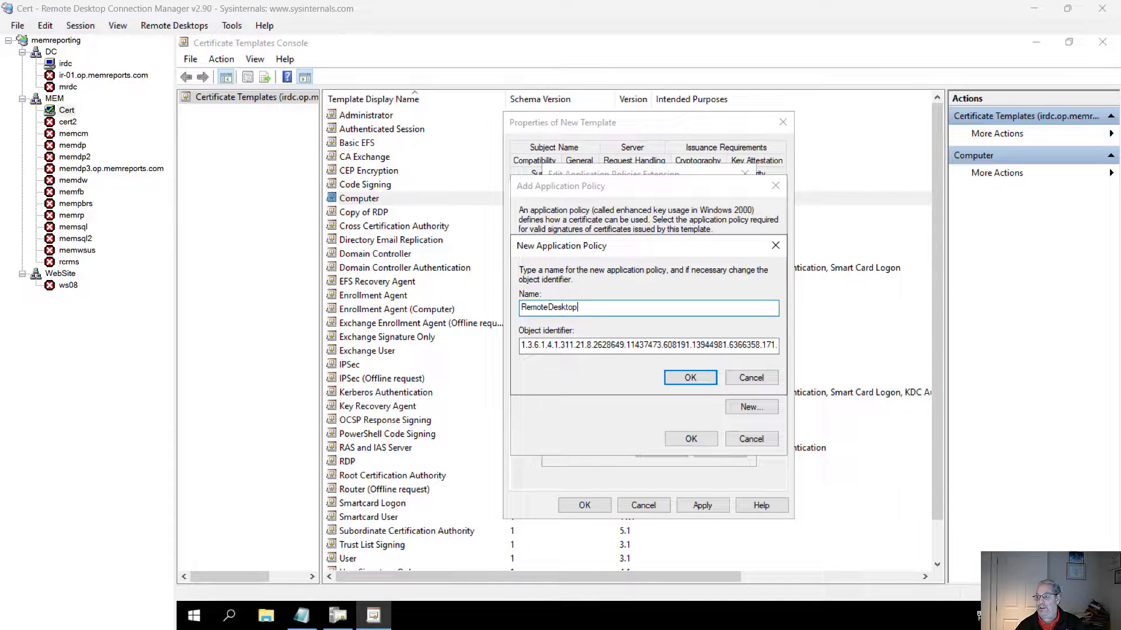
- Give the policy OID 1.3.6.1.4.1.311.54.1.2 and try saving; dismiss the 'already used' error
click(613, 344)
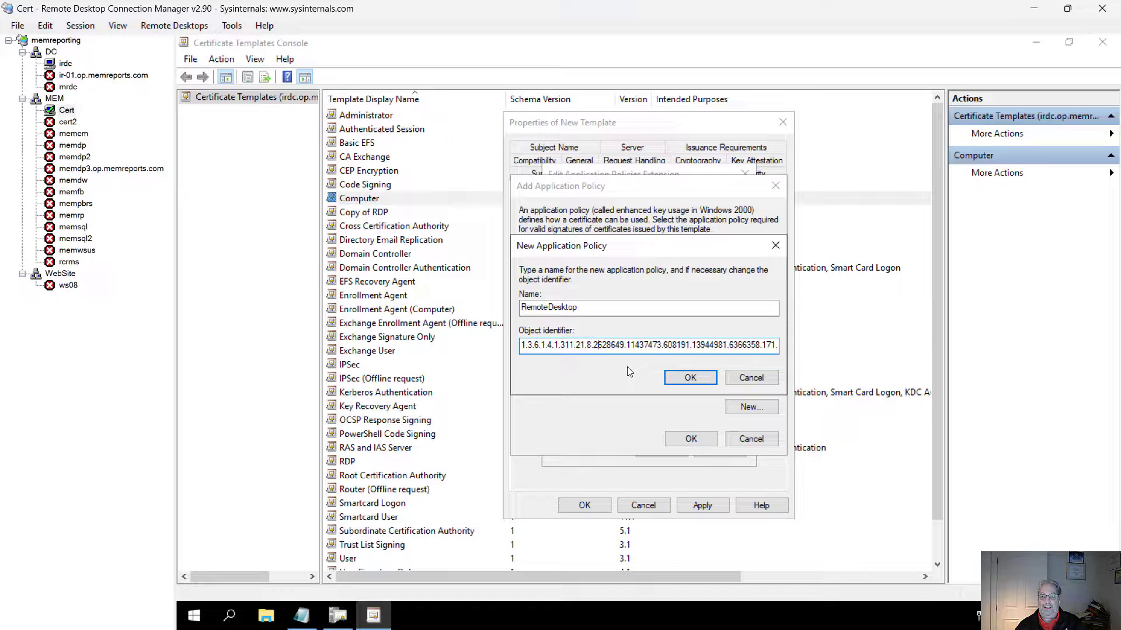
key(End)
key(ctrl+a)
text(1.3.6.1.4.1.311.54.1.2)
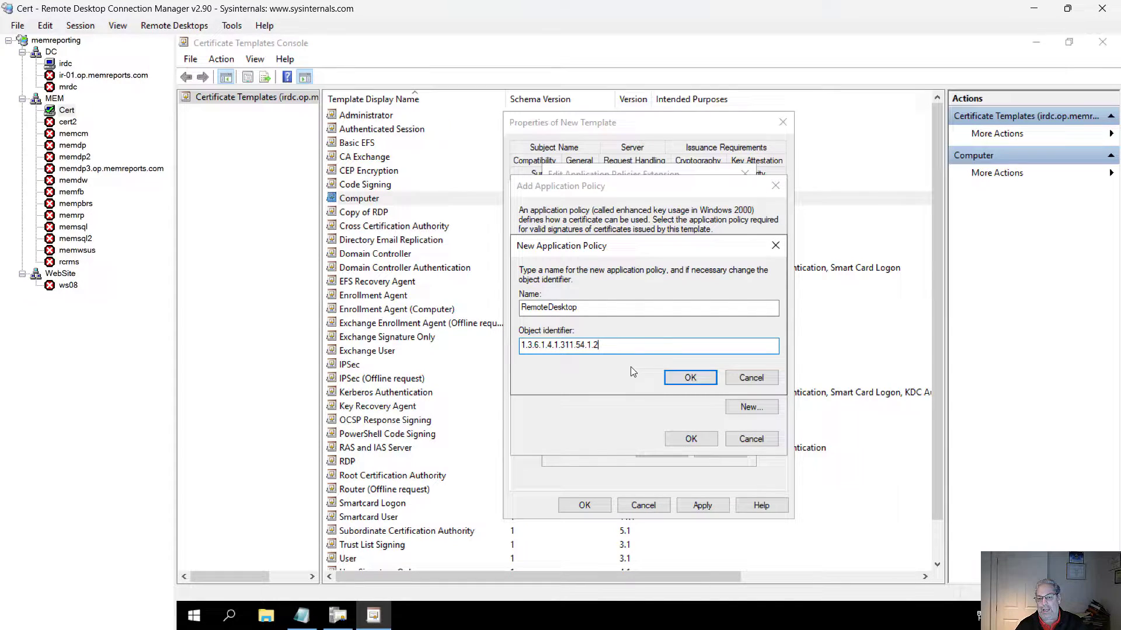
click(690, 378)
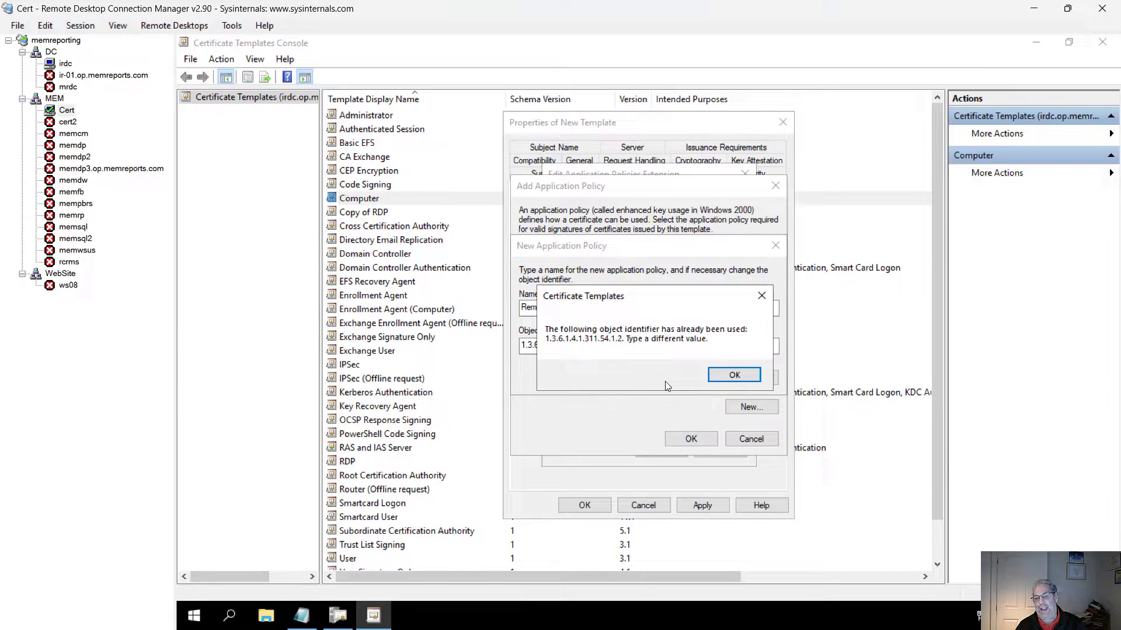
click(734, 376)
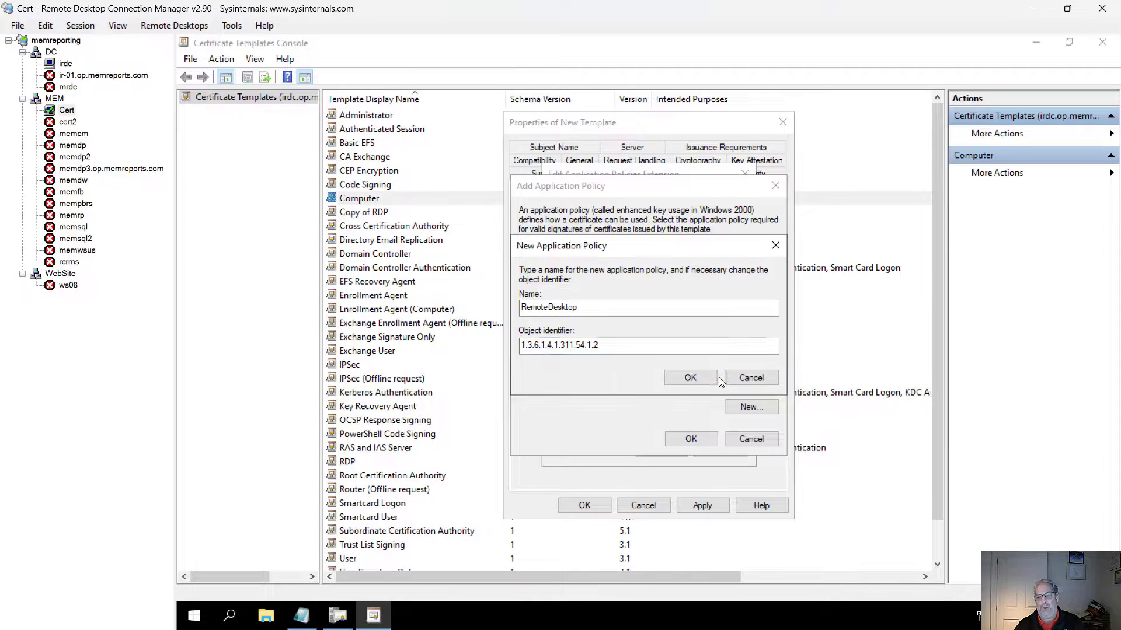
- Cancel the new policy and select RDP in the existing application policy list
click(760, 381)
click(564, 349)
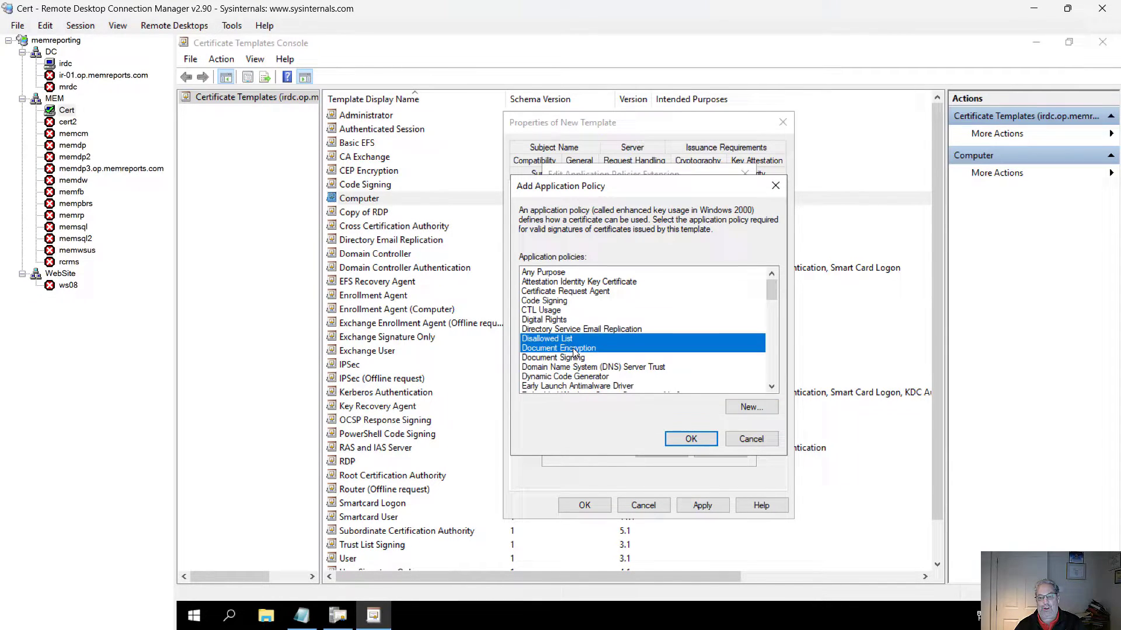
key(r)
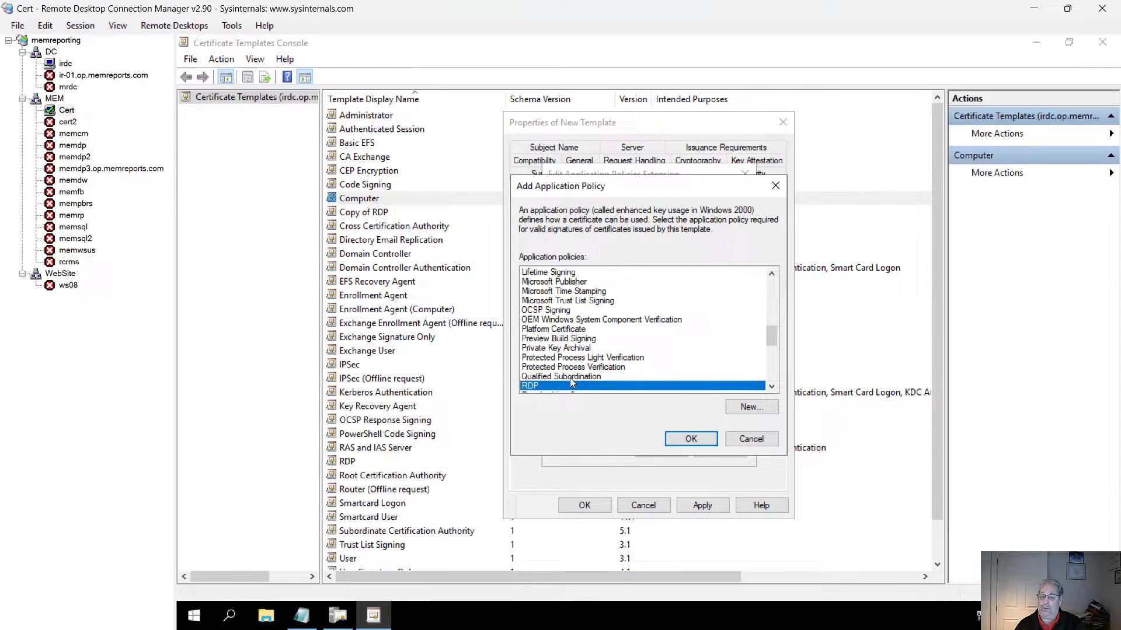
- Add RDP and remove Client Authentication and Server Authentication, leaving RDP as the only application policy
click(678, 441)
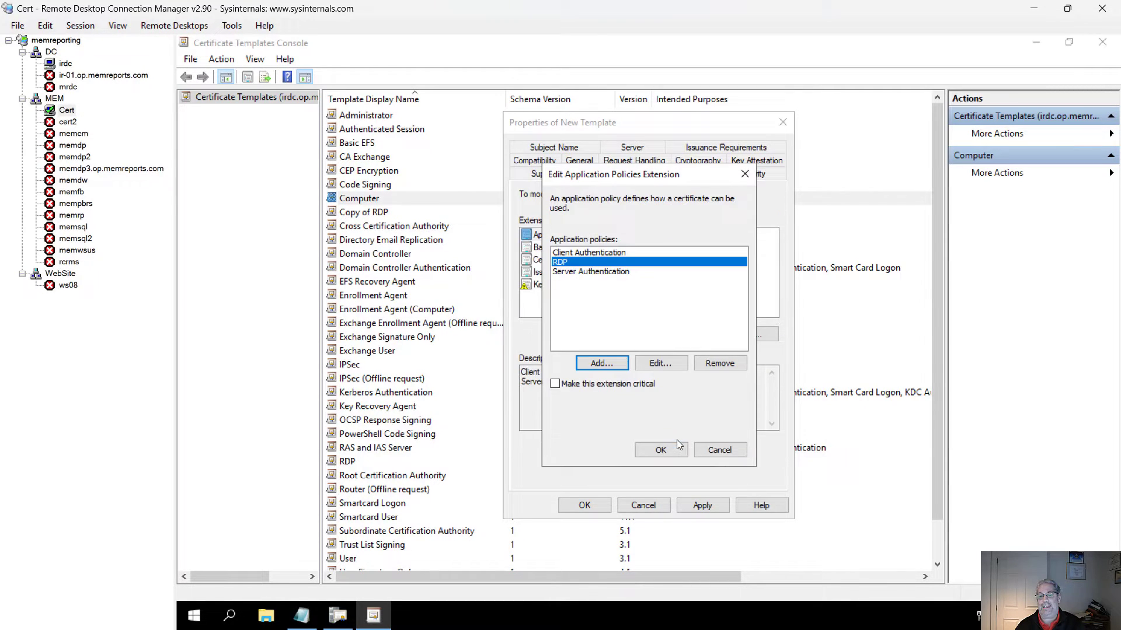
click(598, 253)
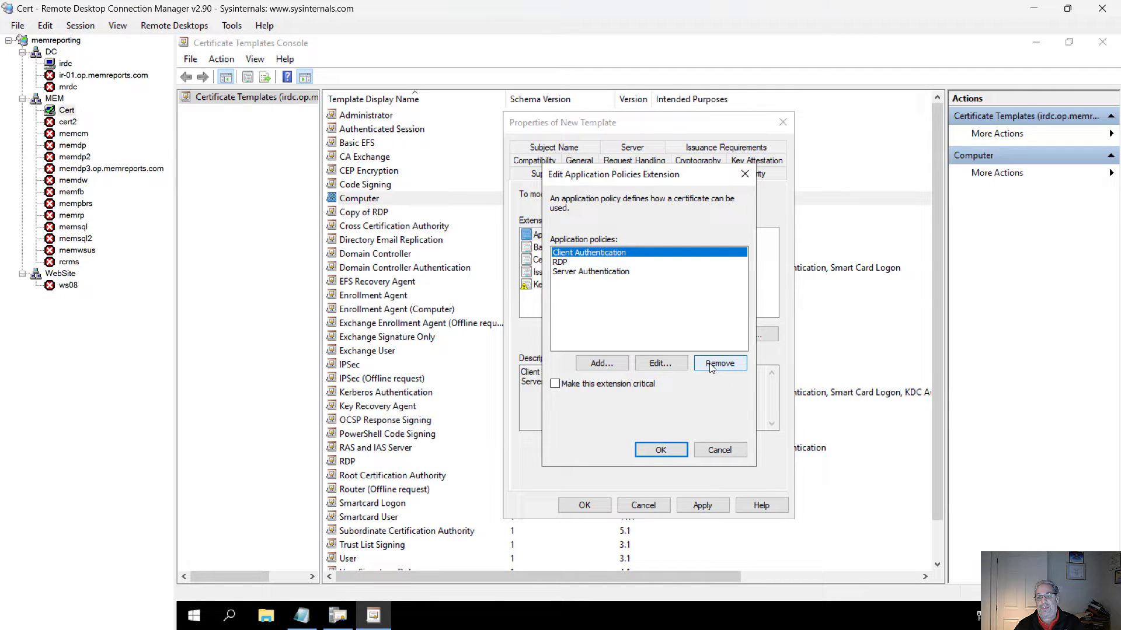
click(711, 366)
click(586, 263)
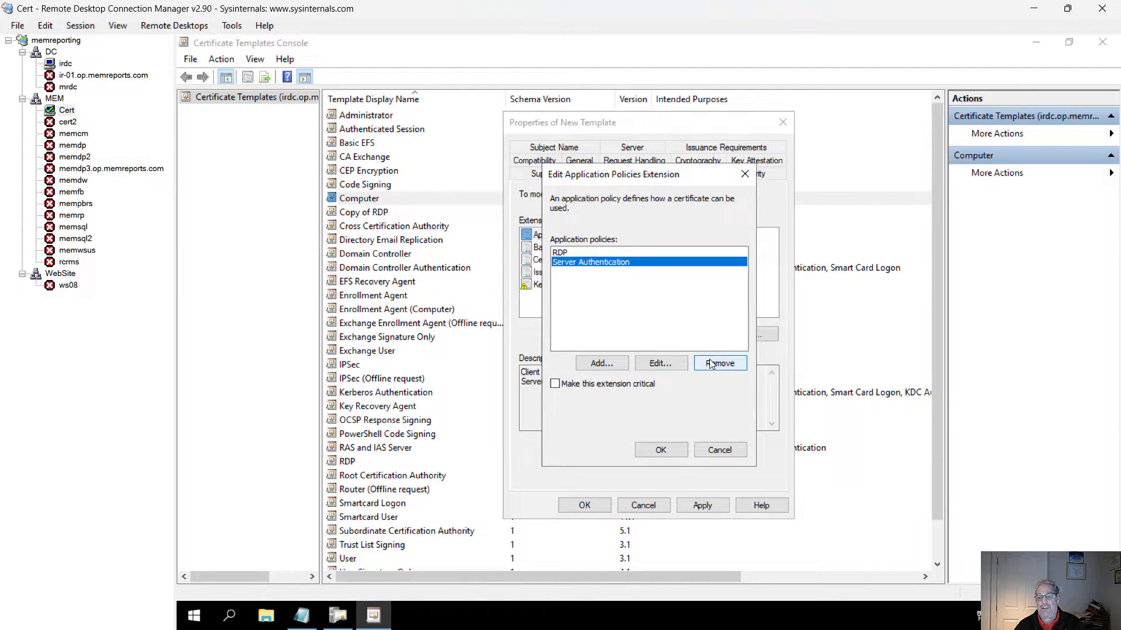
click(711, 365)
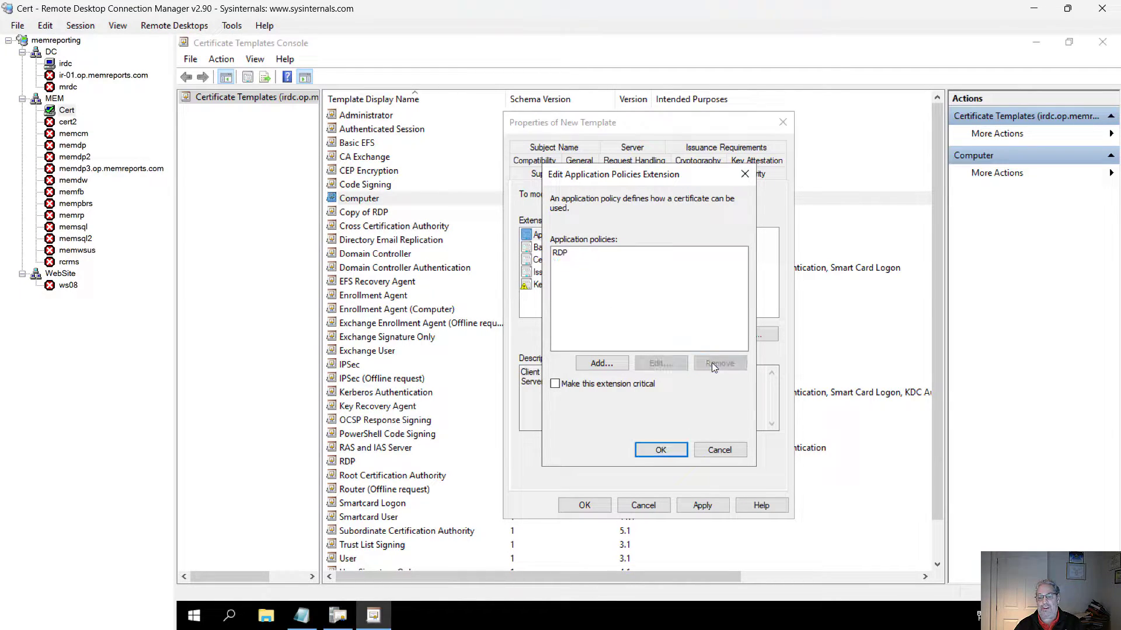
click(660, 450)
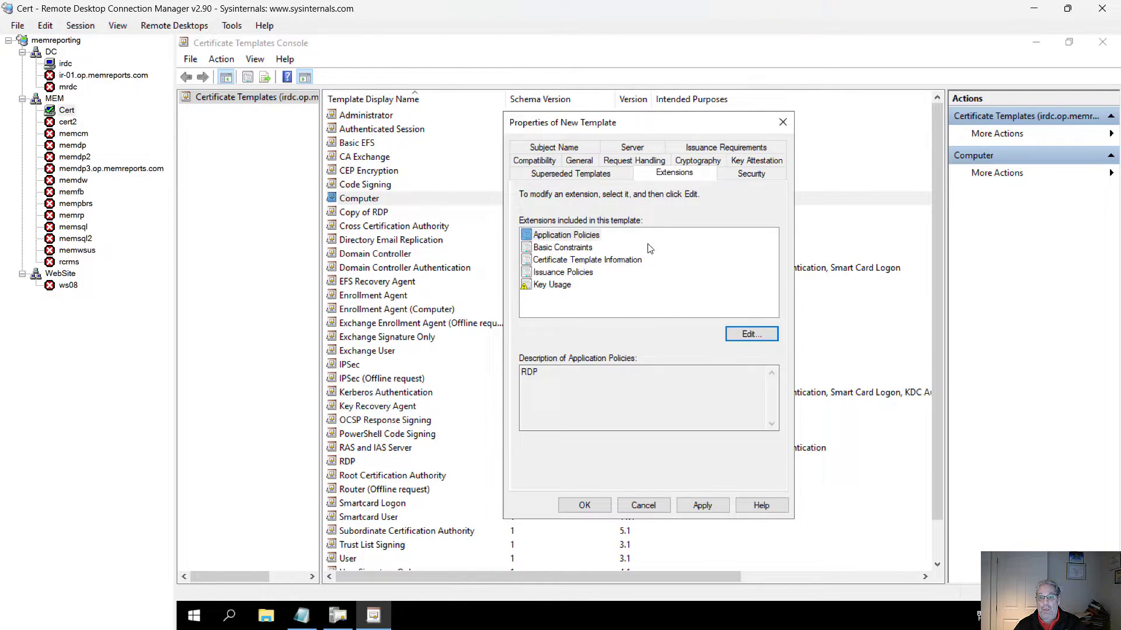
- Select the RemoteDesktopCert template name on the General tab
click(576, 163)
click(618, 270)
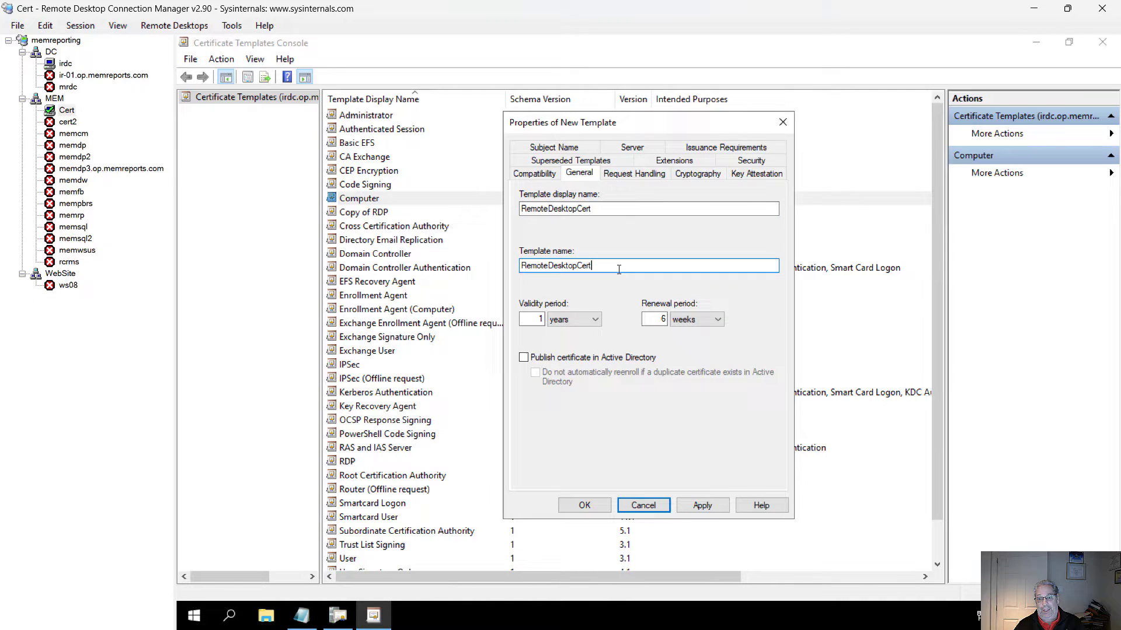
double_click(619, 269)
key(ctrl+c)
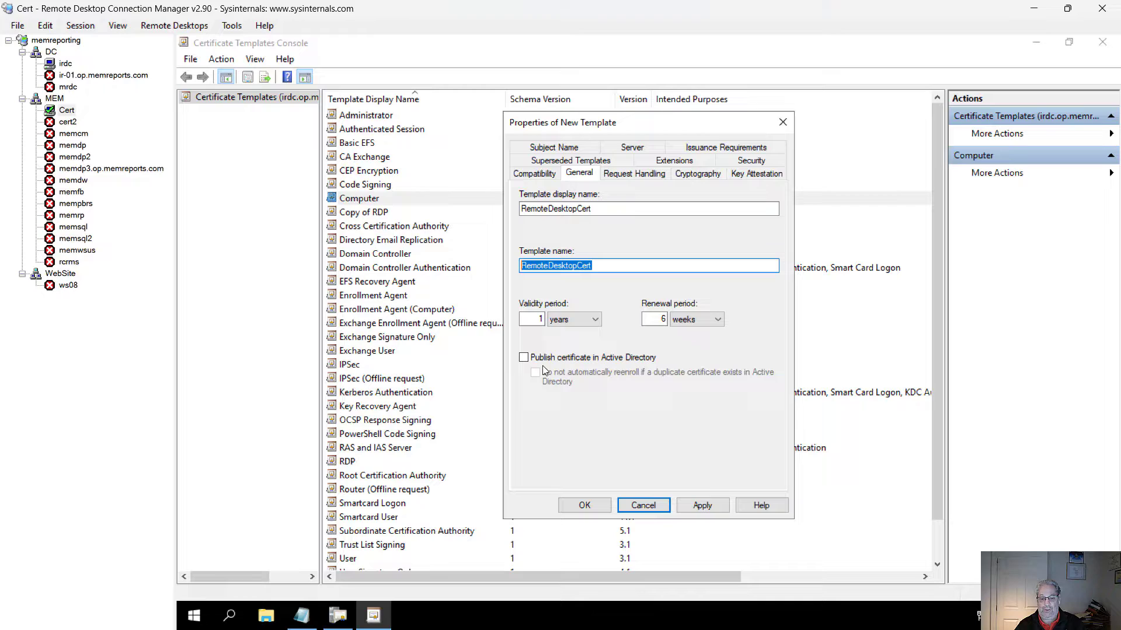
- Paste the copied name RemoteDesktopCert into an untitled Notepad note, then minimize Notepad
click(301, 615)
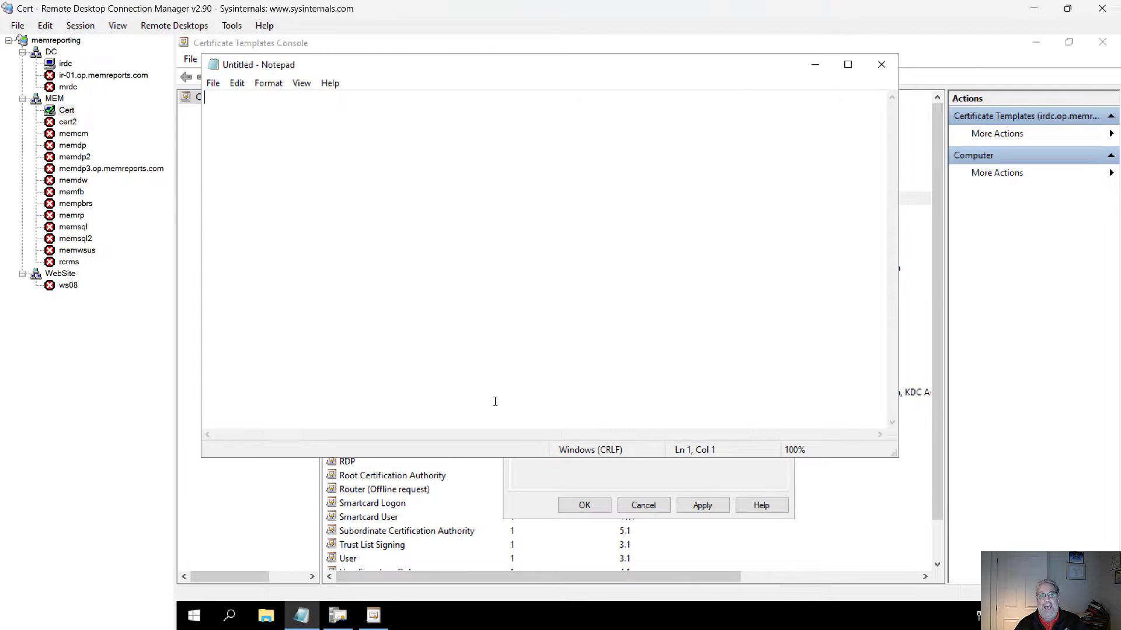
key(ctrl+v)
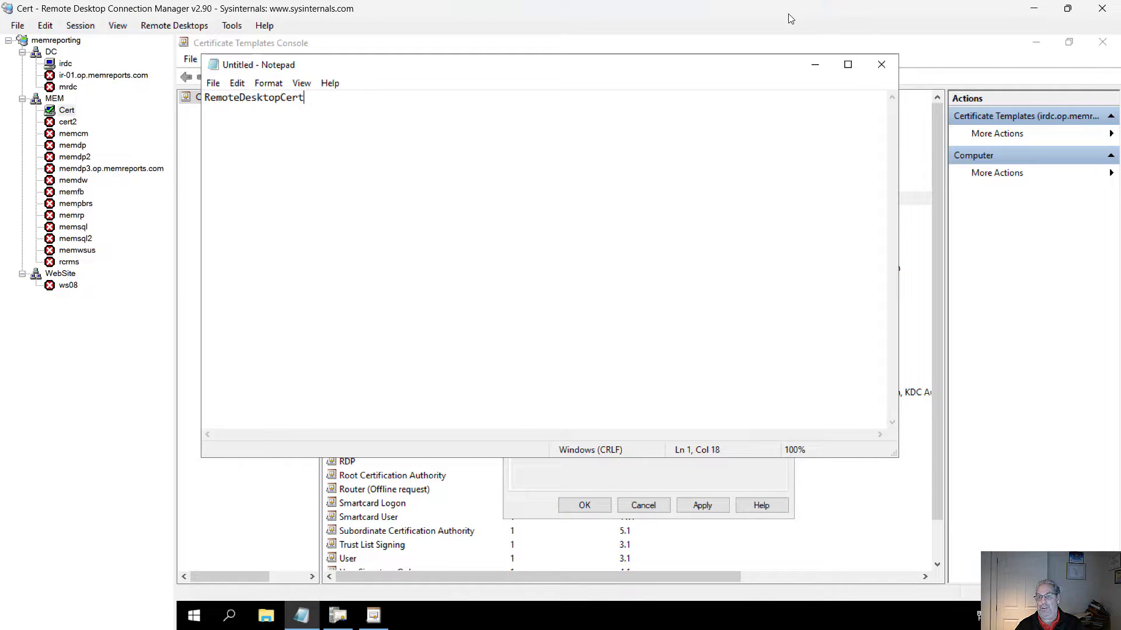
click(814, 64)
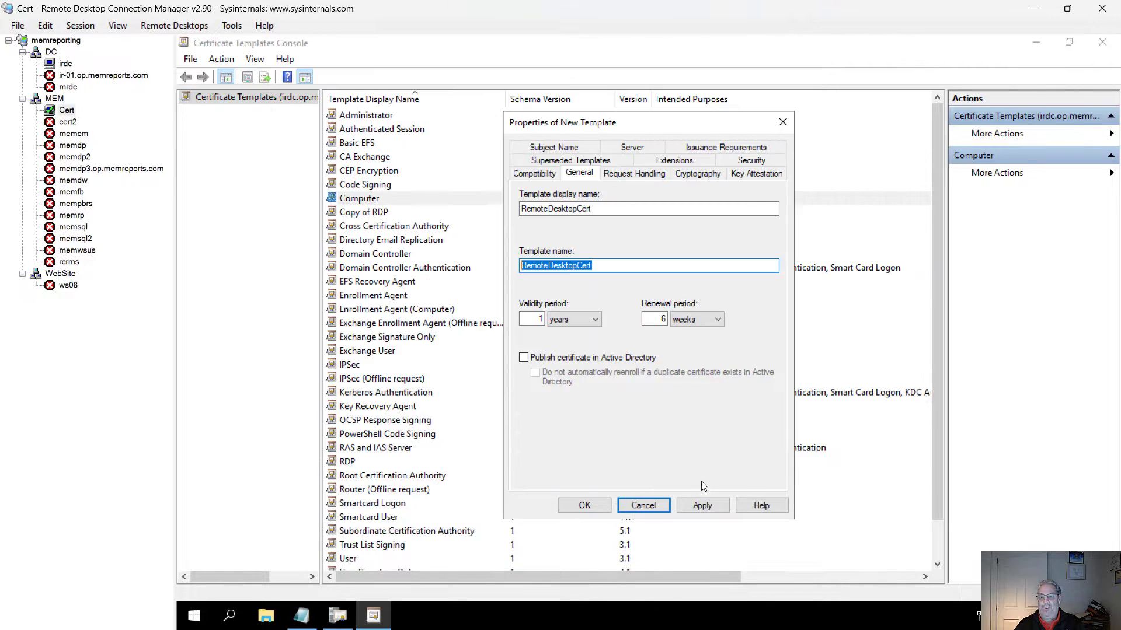
- Confirm the RemoteDesktopCert template properties with OK and close the Certificate Templates Console
click(575, 507)
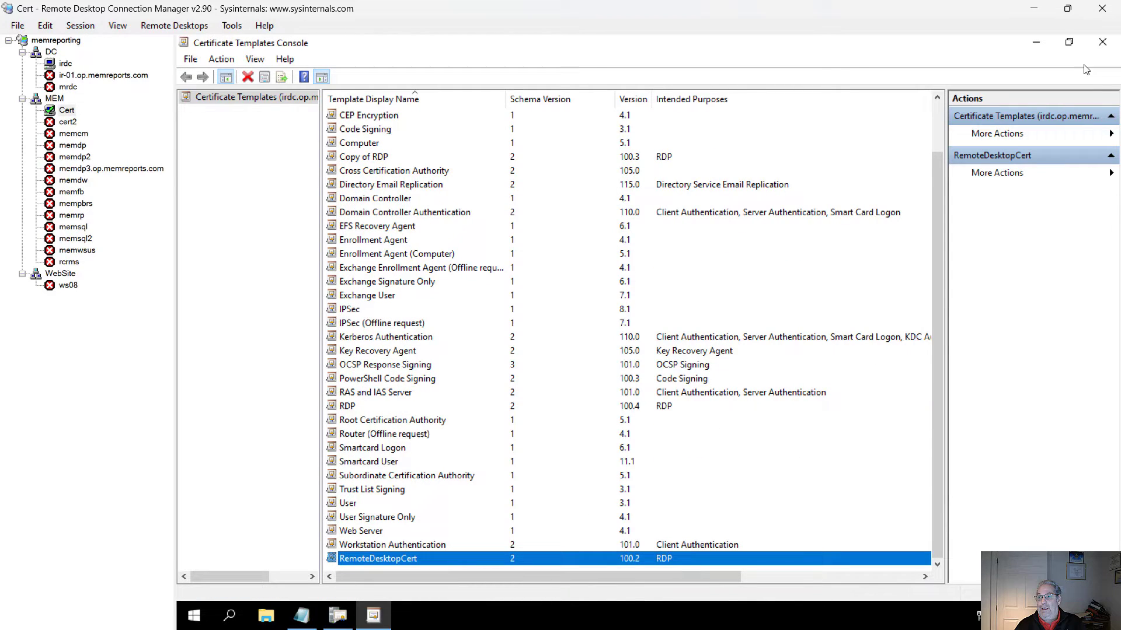
click(1102, 43)
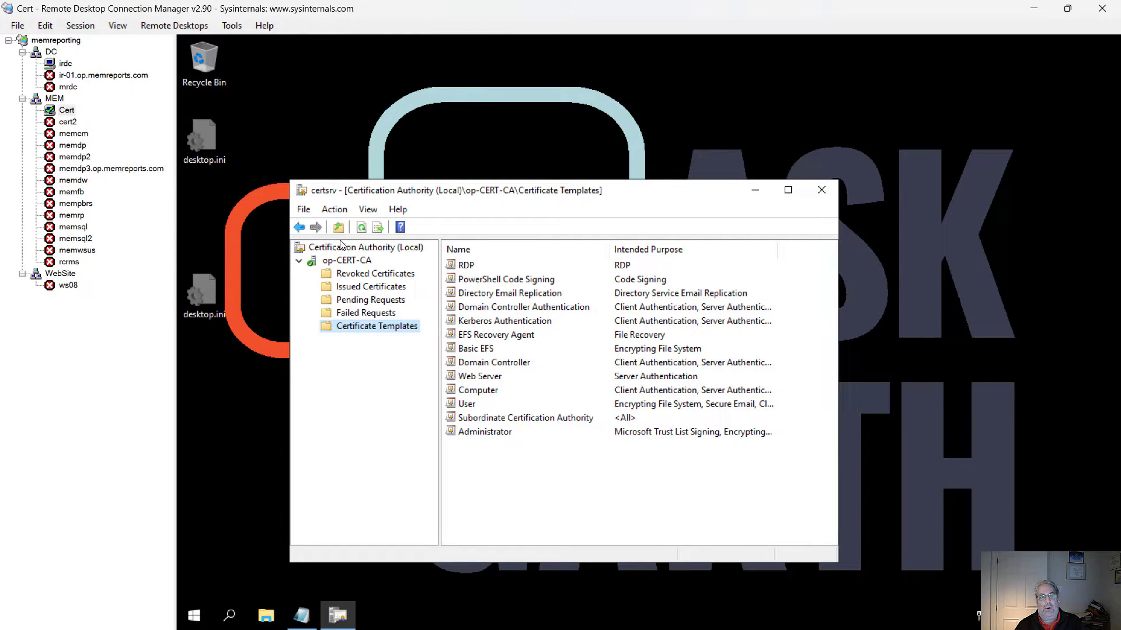
- On IRDC, run Replicate Now on the NTDS connection from MRDC
click(65, 65)
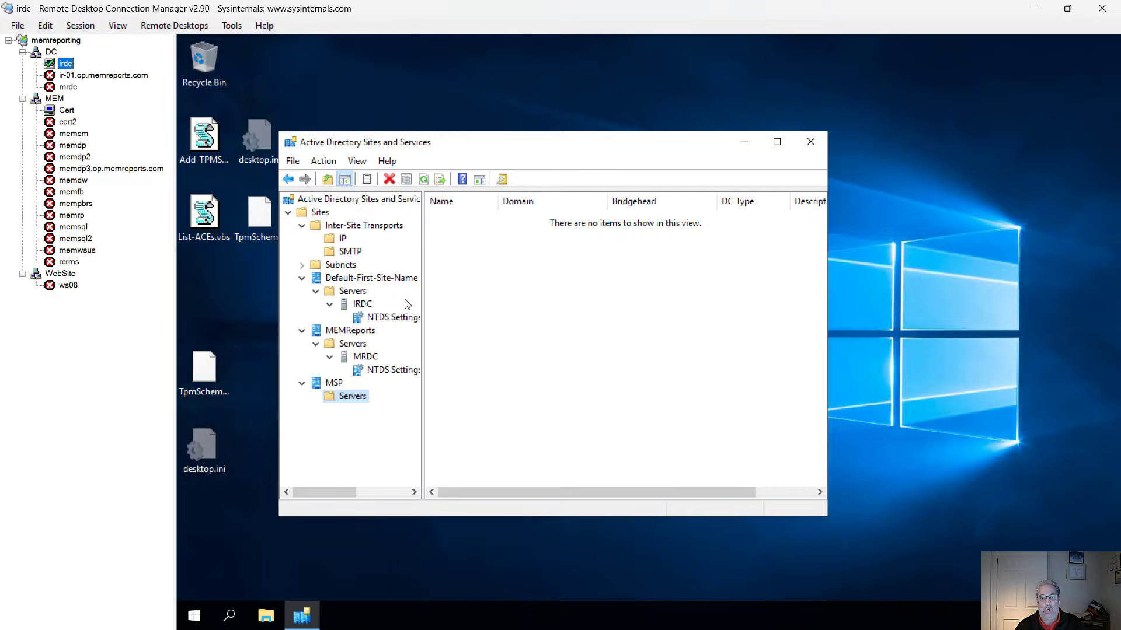
click(403, 318)
right_click(457, 217)
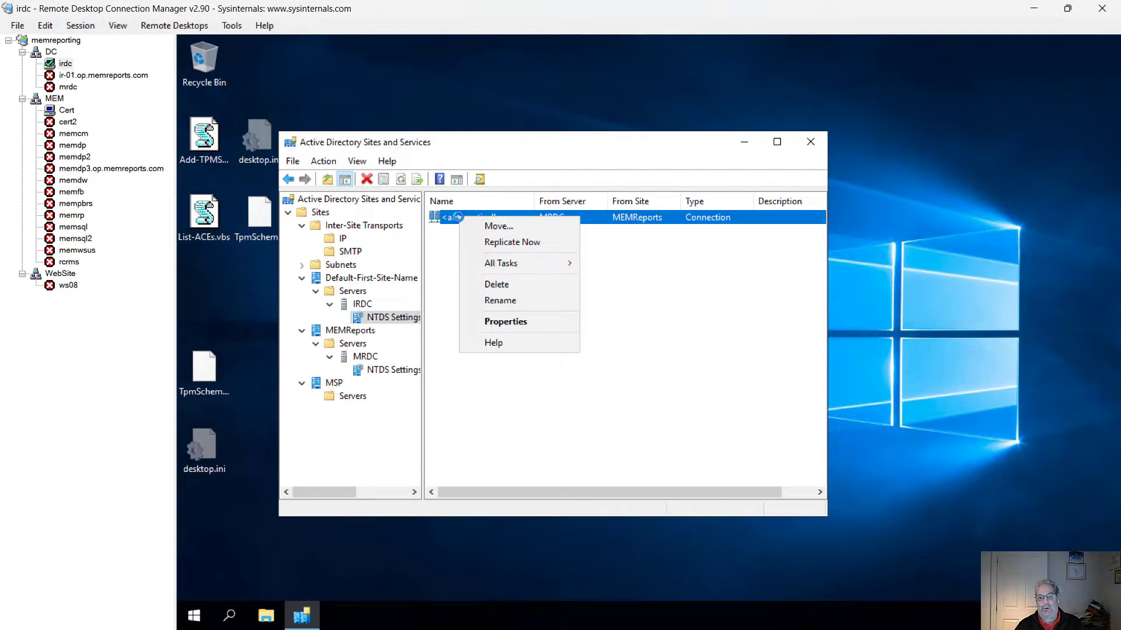
click(495, 239)
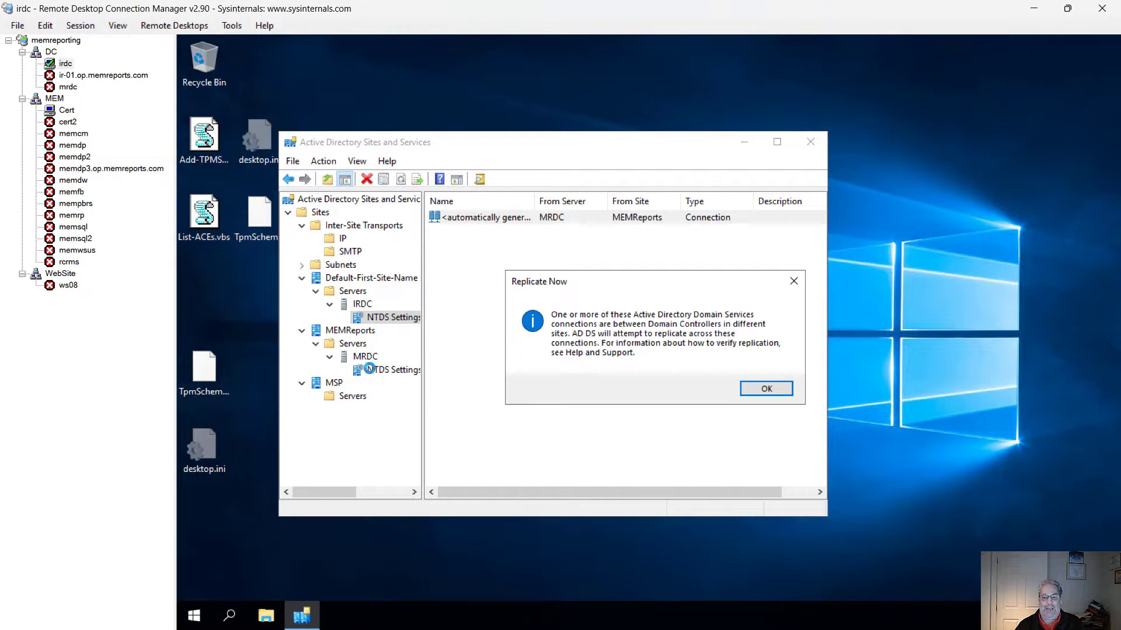
click(766, 388)
- On MRDC, run Replicate Now on the NTDS connection from IRDC
click(406, 370)
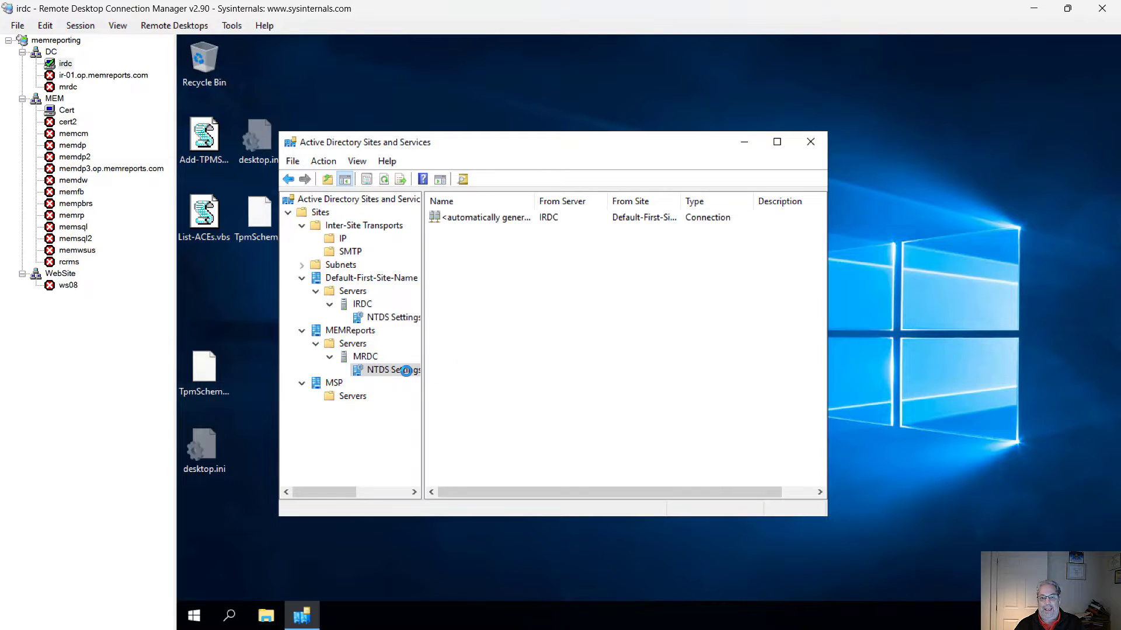
right_click(459, 219)
click(508, 245)
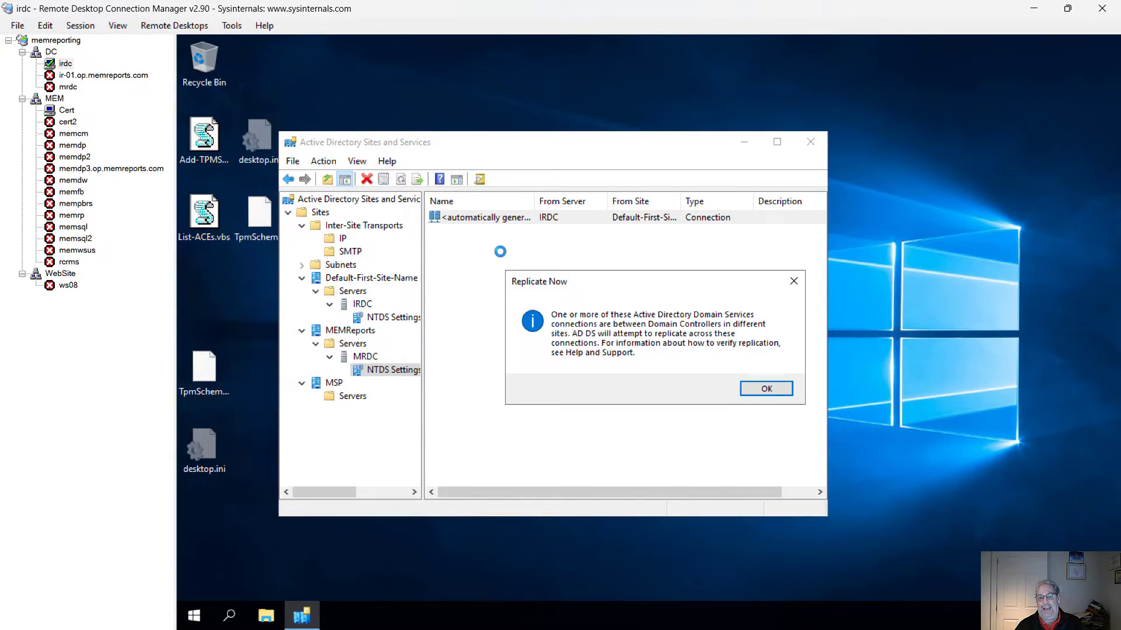
click(764, 388)
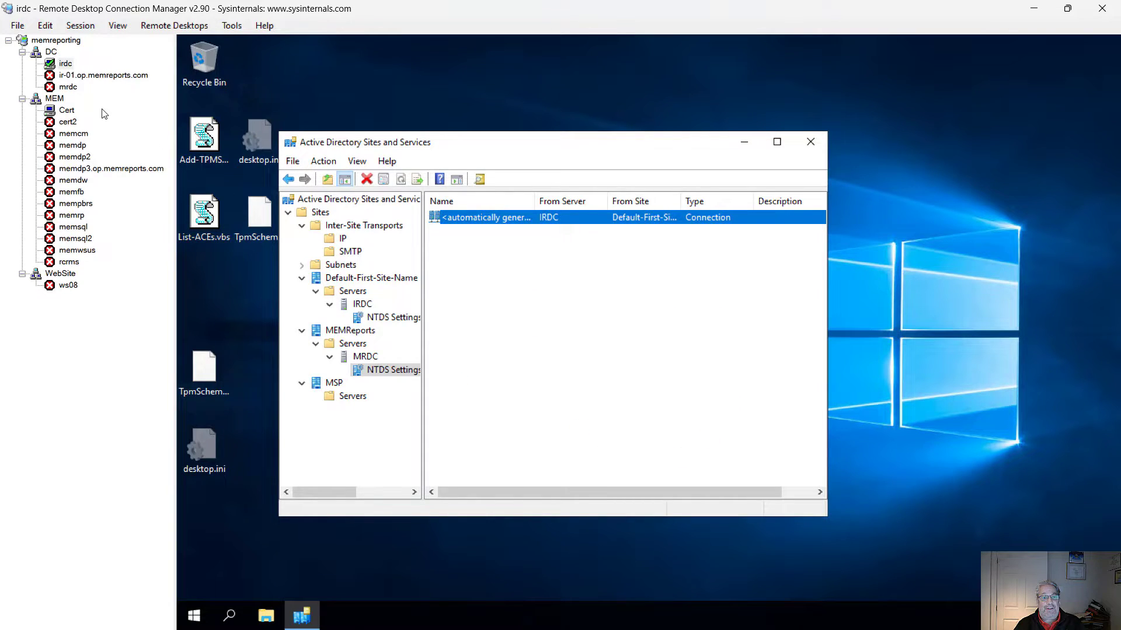
click(69, 110)
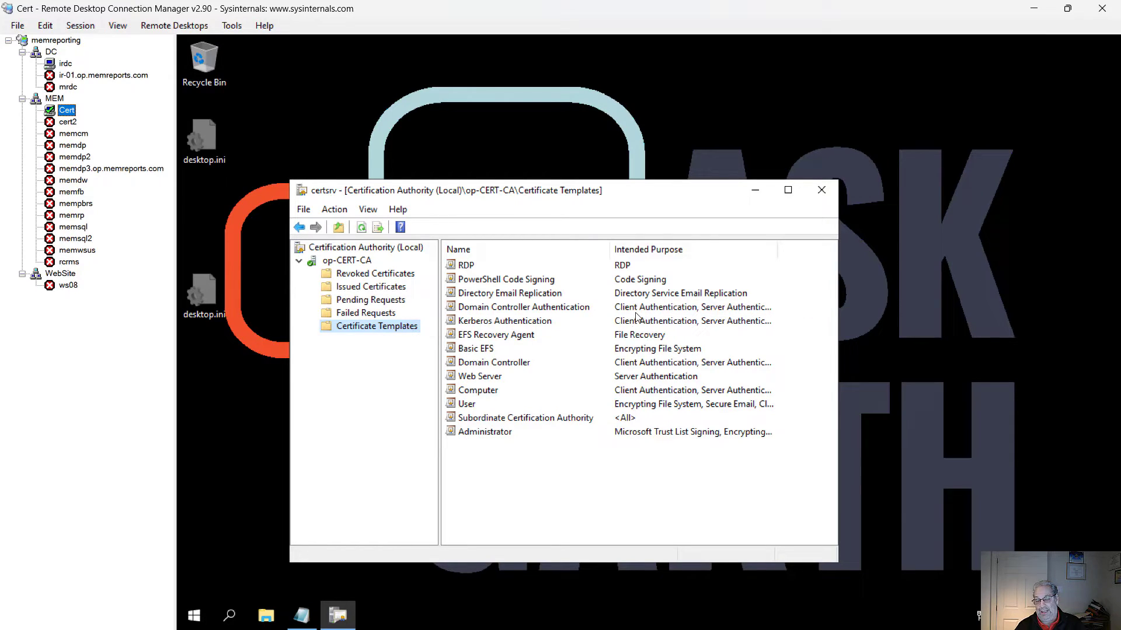
- Add RemoteDesktopCert as a new Certificate Template to Issue on op-CERT-CA
right_click(406, 328)
mouse_move(493, 354)
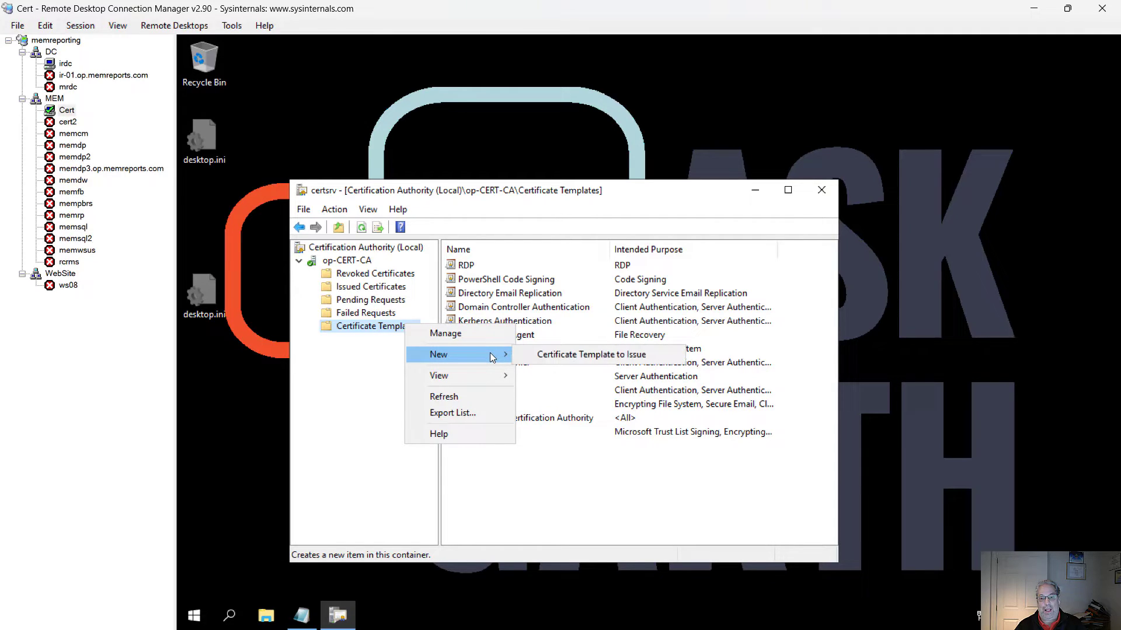
click(610, 359)
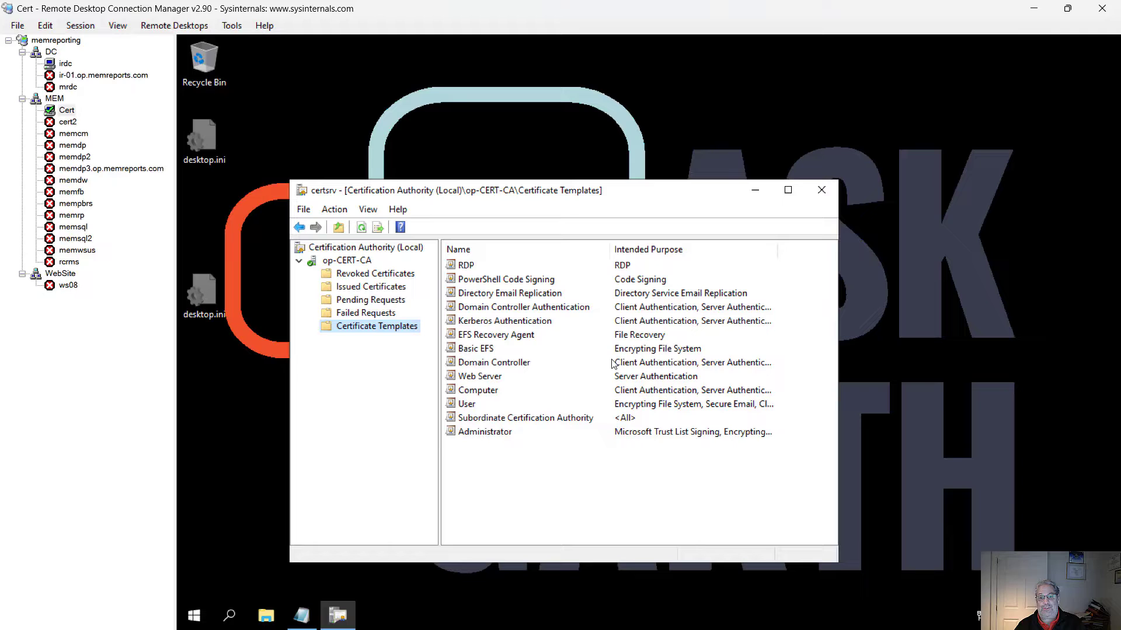
scroll(456, 378, down, 5)
click(461, 374)
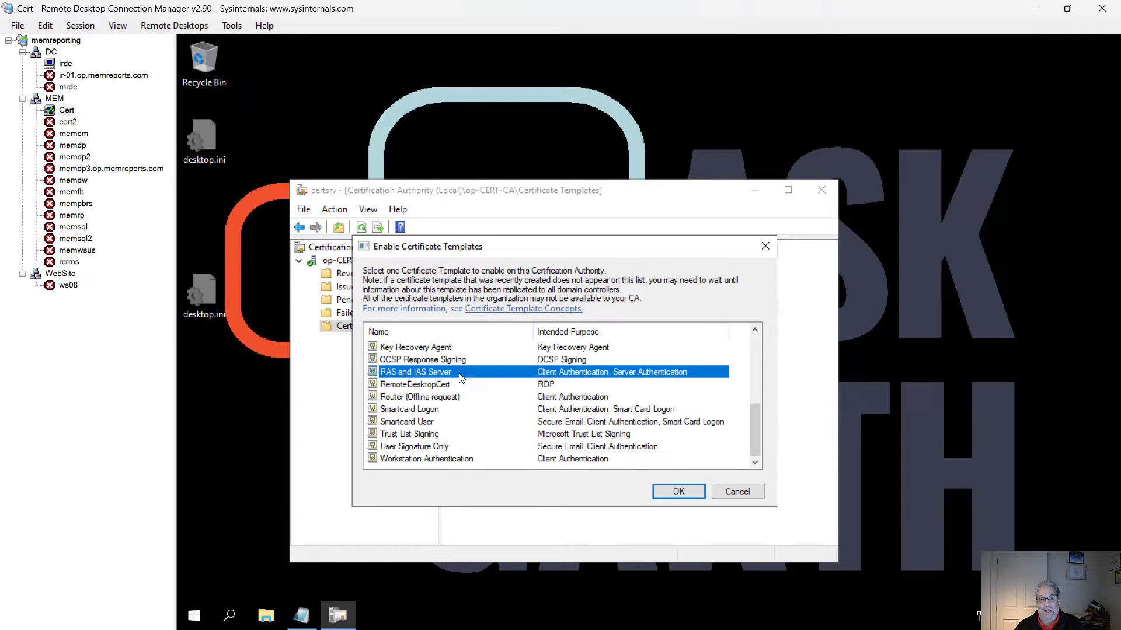
click(461, 387)
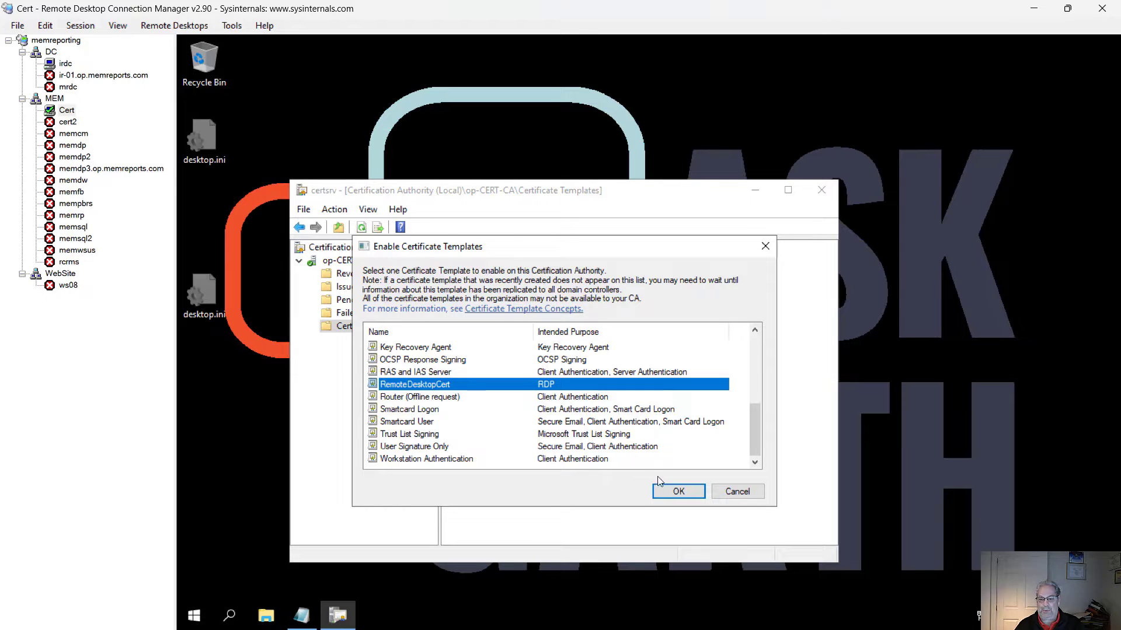
click(668, 492)
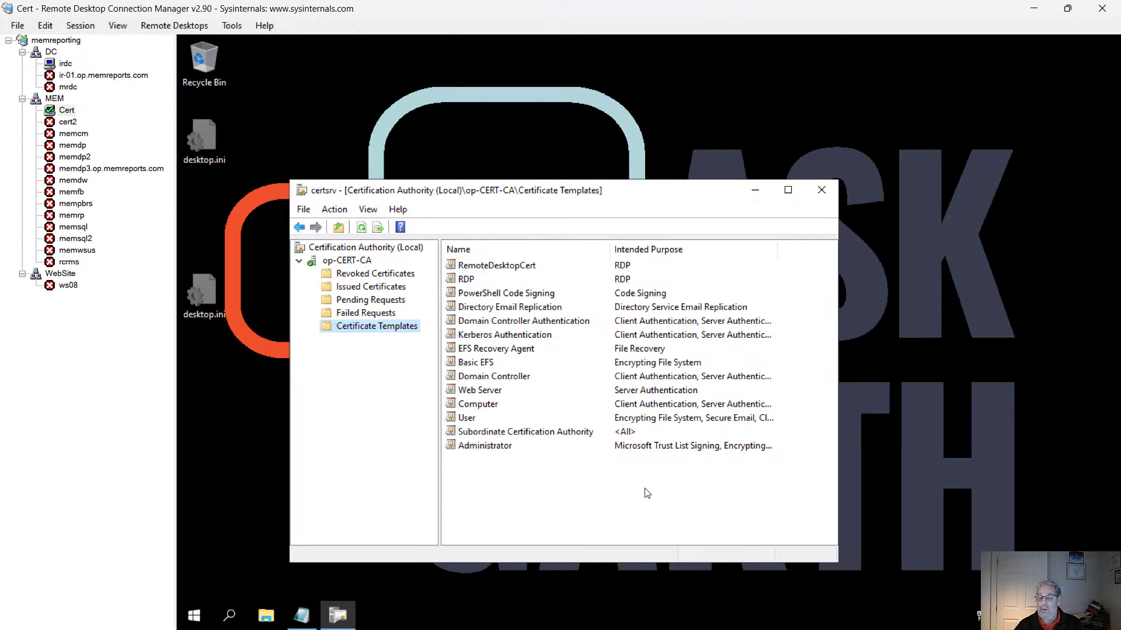